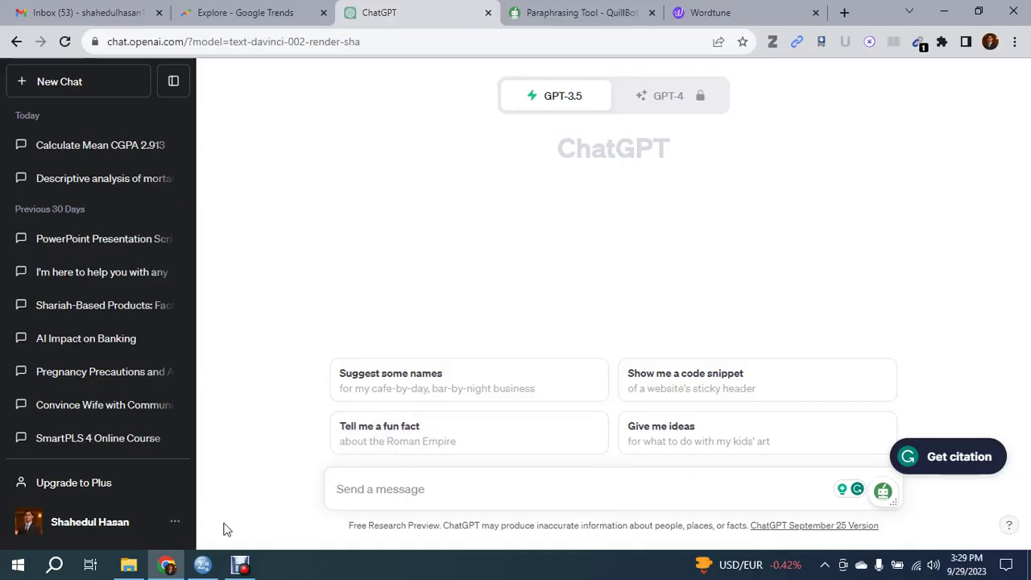
Bring the SPSS dataset.sav Data Editor in front of the ChatGPT page.
click(202, 564)
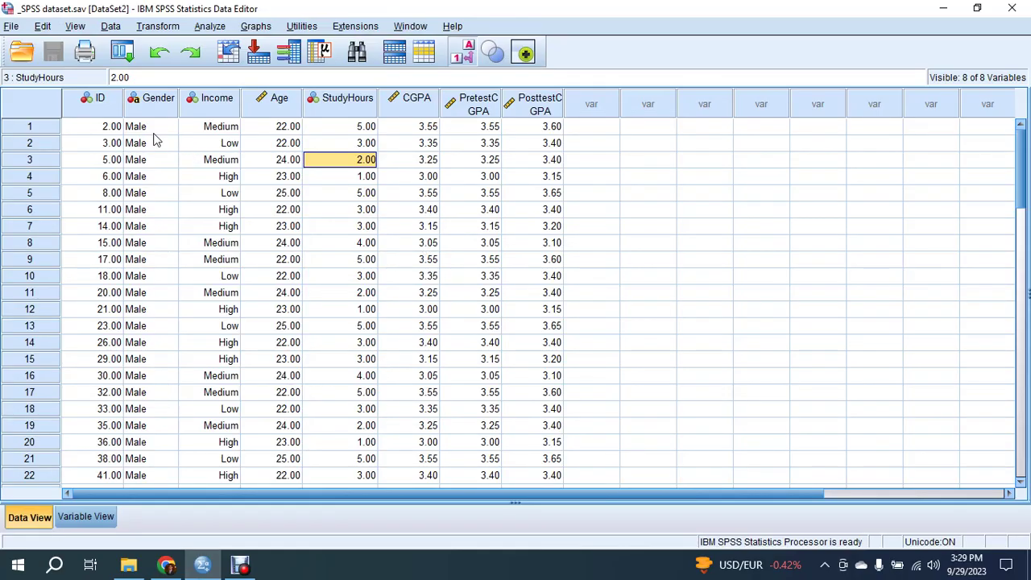
Review each variable column: Gender, Income, Age, StudyHours, CGPA, PretestCGPA and PosttestCGPA.
click(146, 109)
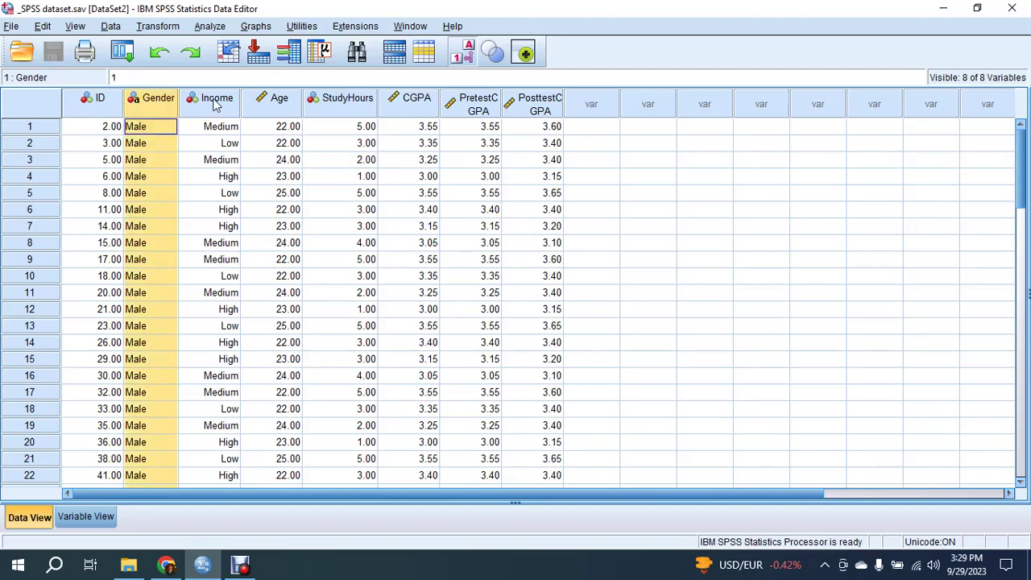
click(216, 102)
click(282, 104)
click(336, 107)
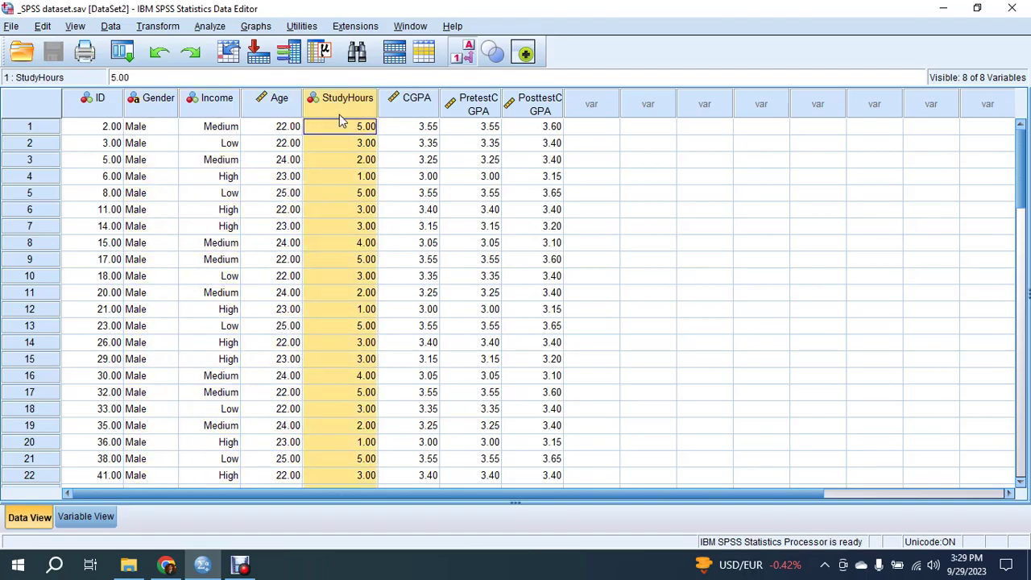
click(425, 111)
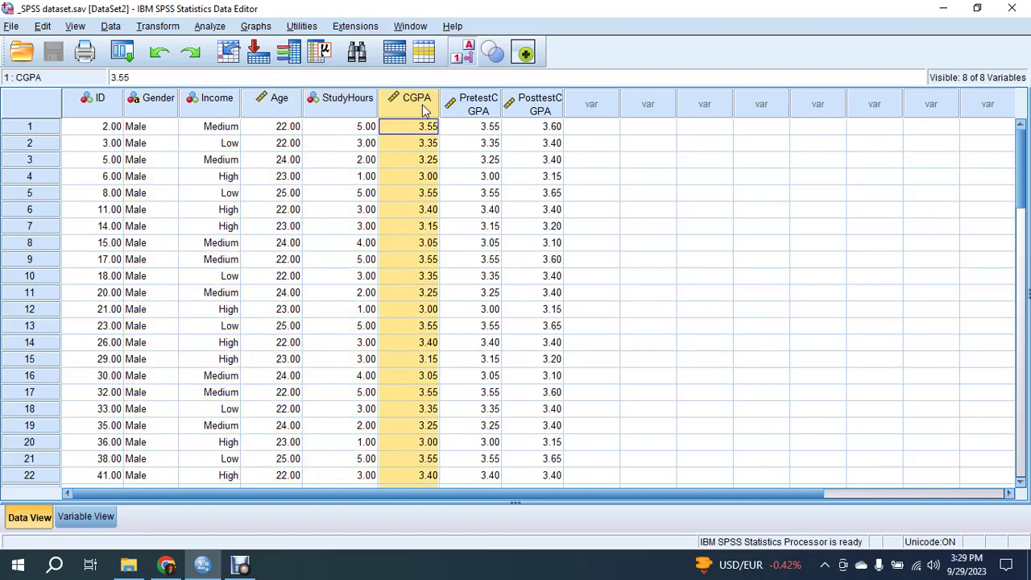
click(484, 106)
click(547, 107)
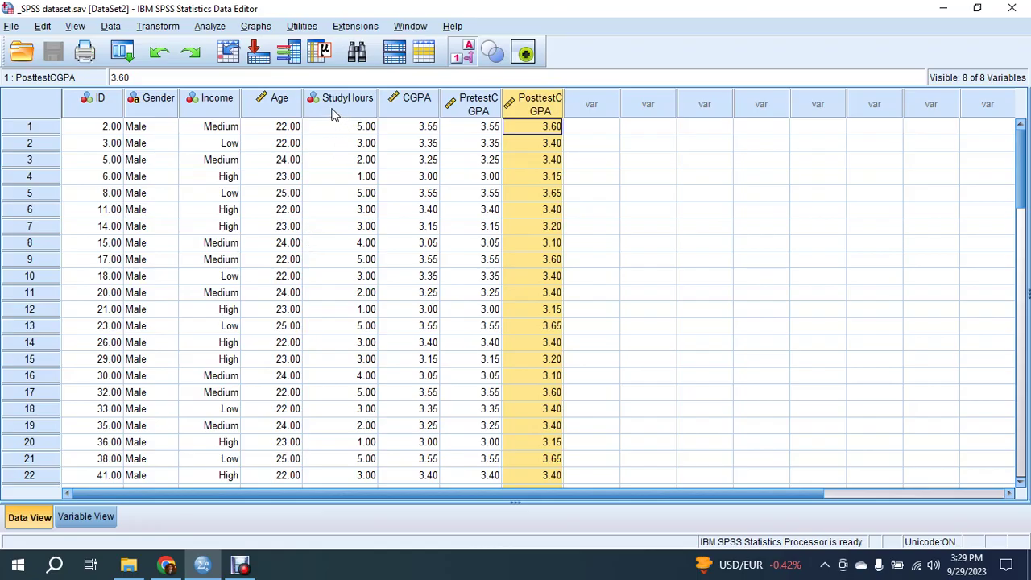
click(218, 99)
click(158, 101)
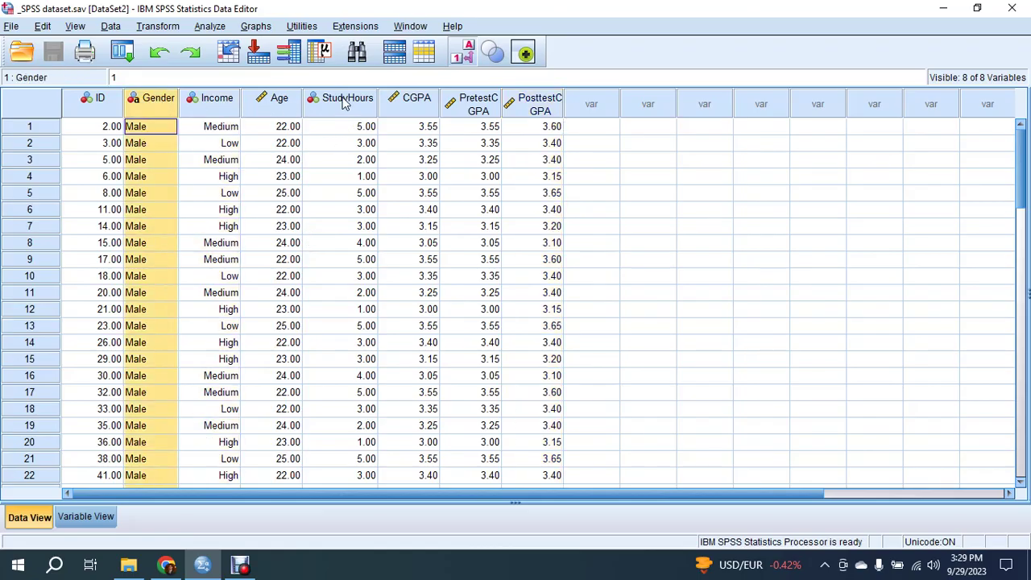
click(345, 99)
click(406, 105)
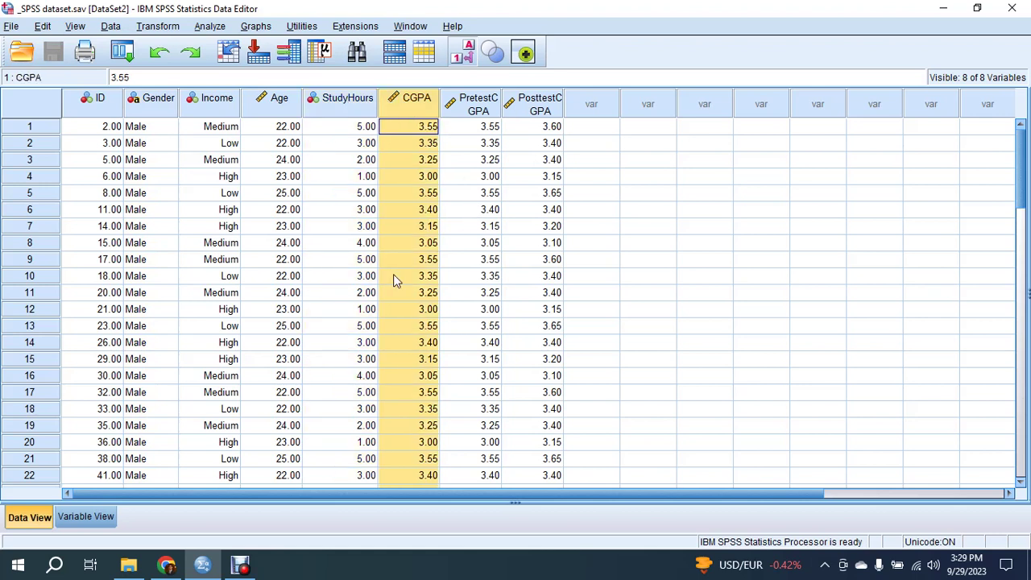
click(493, 107)
click(518, 108)
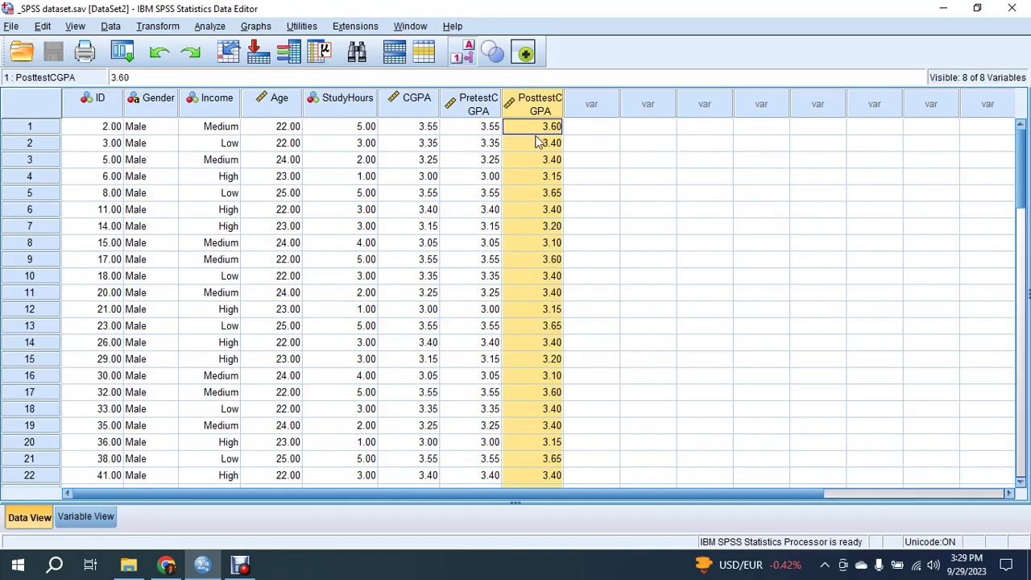
click(488, 111)
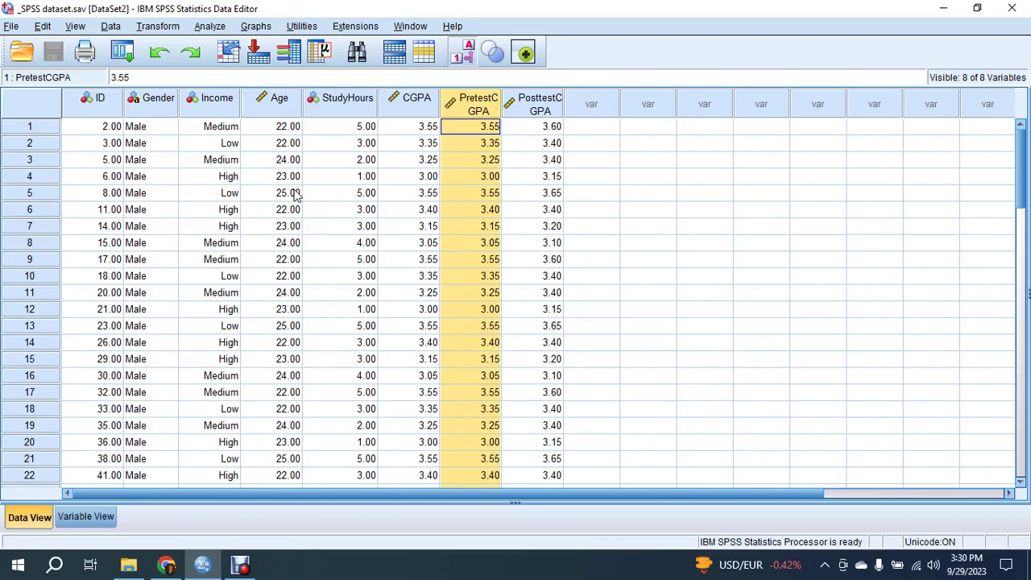
Copy all columns from ID to PosttestCGPA with variable names, then return to ChatGPT.
drag(111, 110, 543, 113)
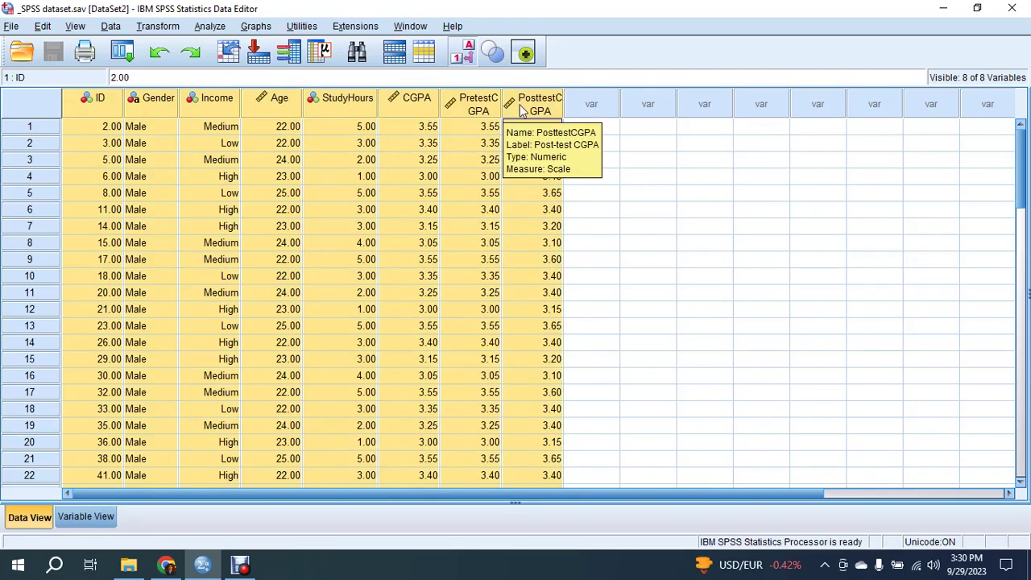
right_click(520, 107)
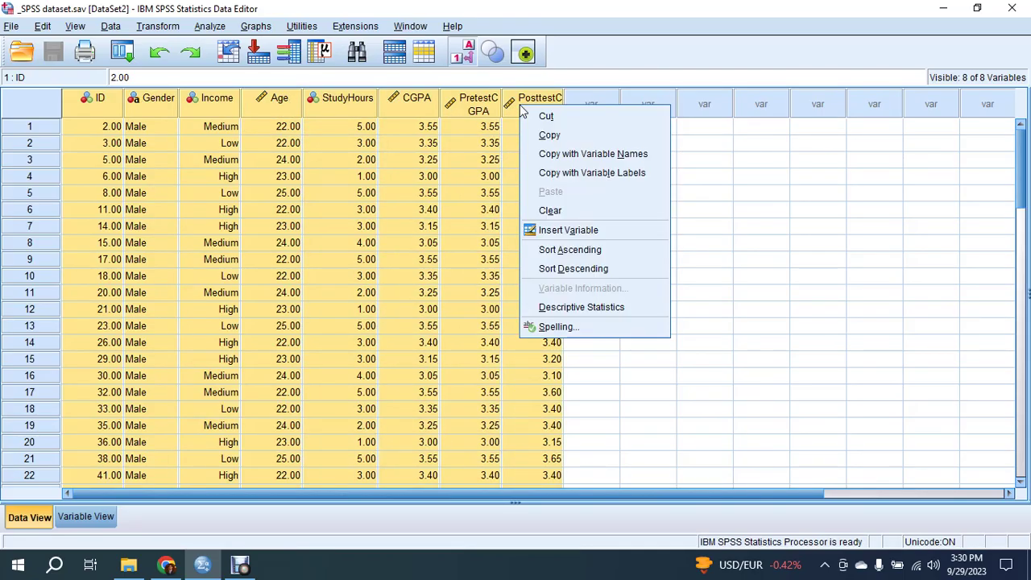
click(620, 154)
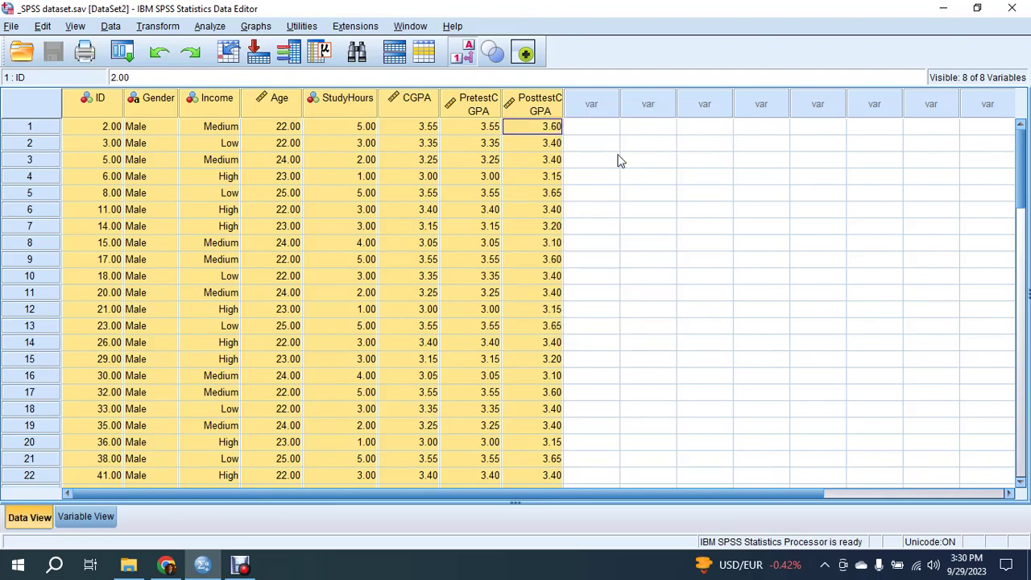
click(166, 565)
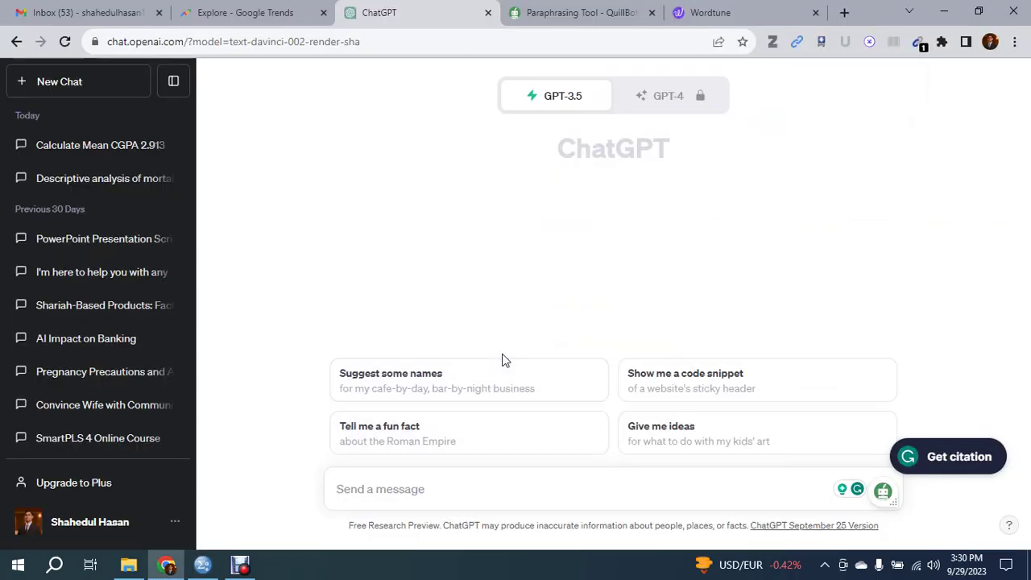
Paste the SPSS data into a ChatGPT message and ask for SPSS descriptive analysis syntax.
click(455, 506)
key(ctrl+v)
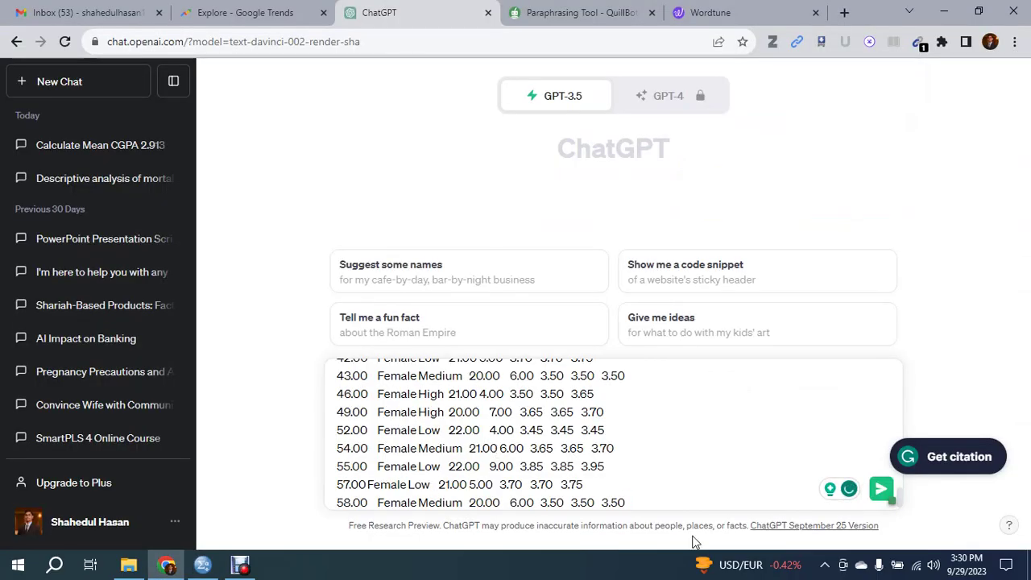
scroll(564, 463, up, 5)
scroll(575, 471, down, 5)
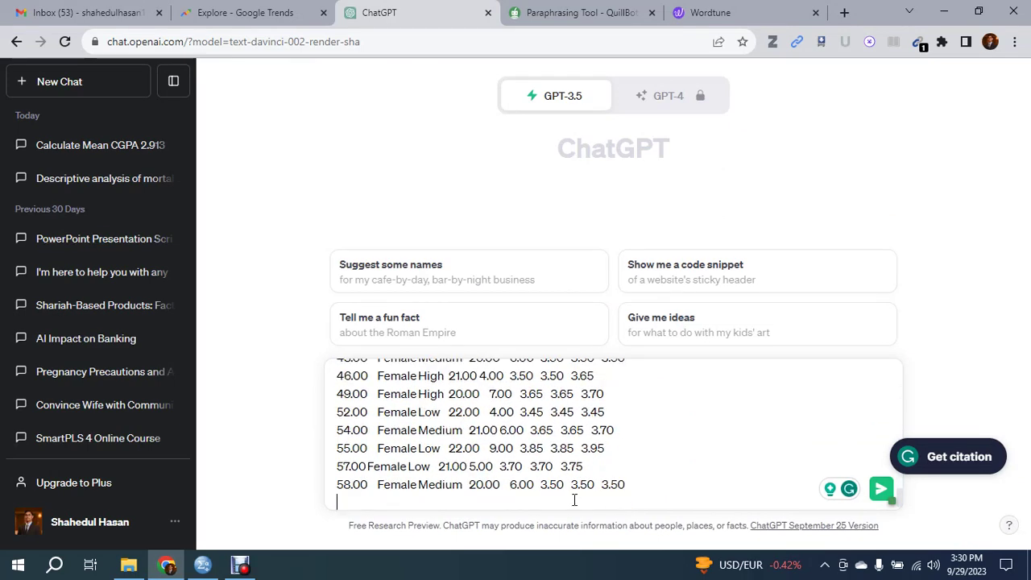
scroll(564, 491, down, 1)
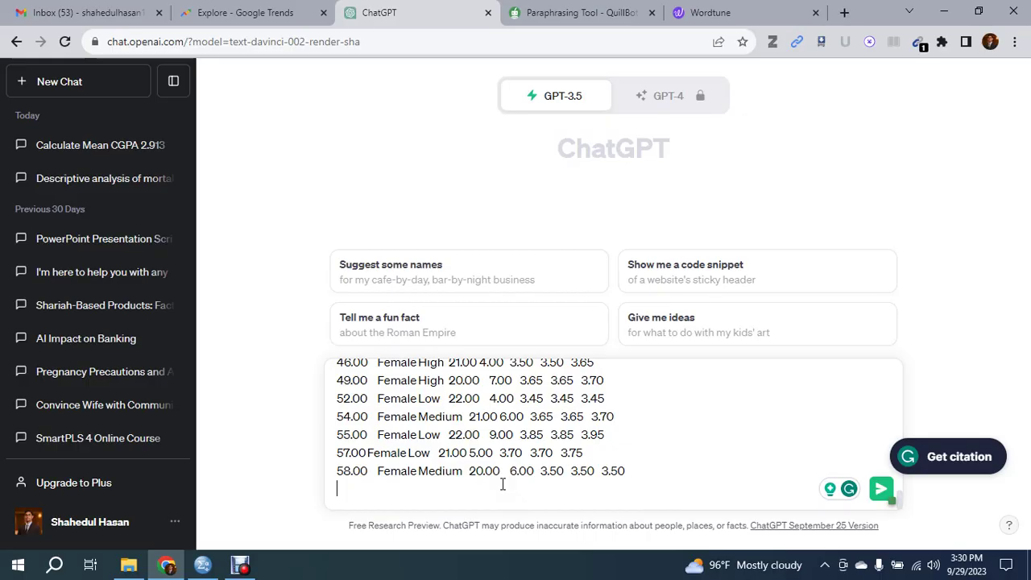
text(ve me spss synta)
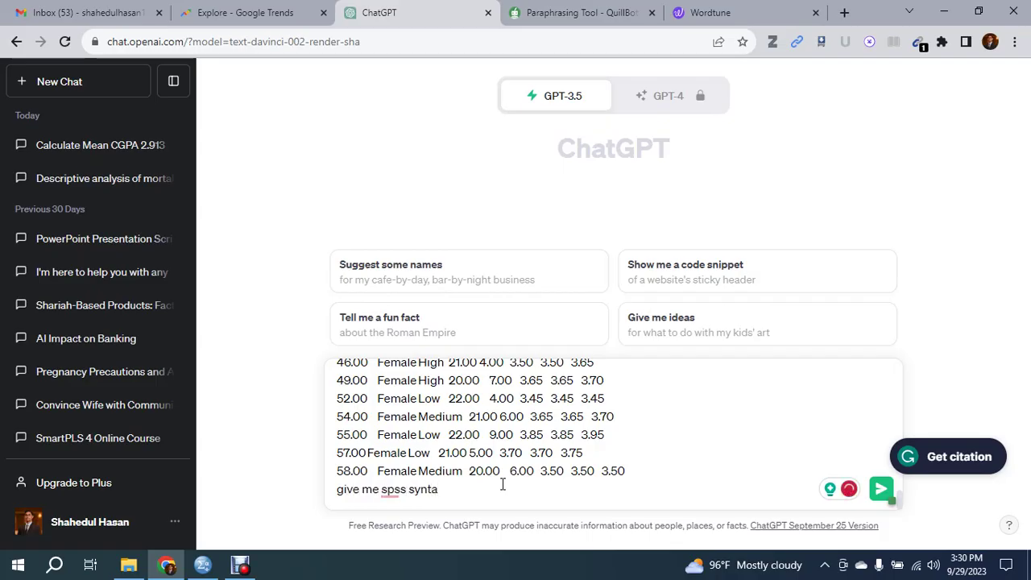
text(x for dse)
text(scrpt)
text(pt)
text(iive)
text(ve analysis)
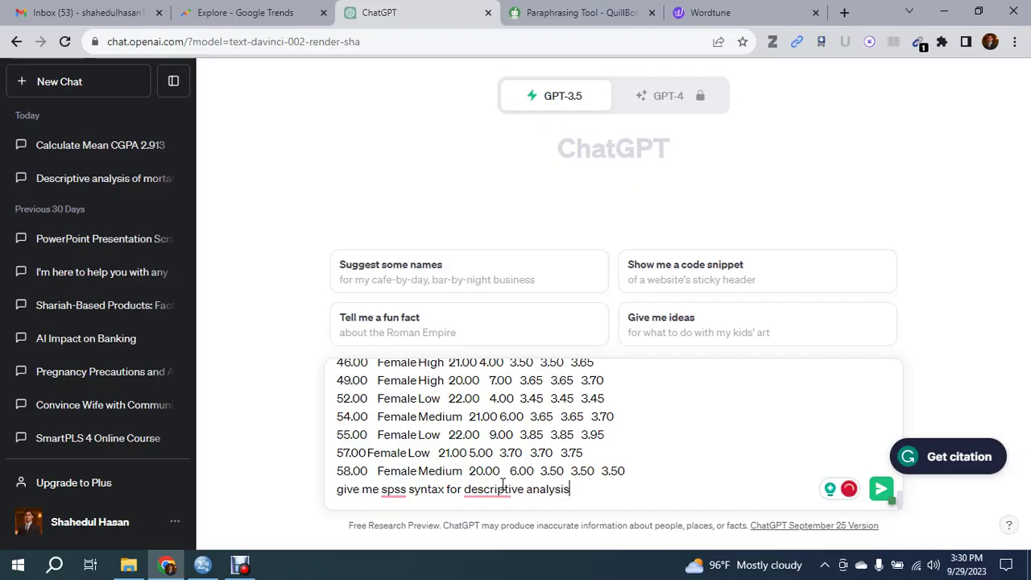
key(Return)
Copy ChatGPT's syntax, ending in CROSSTABS and CORRELATIONS, and switch back to the SPSS dataset.
scroll(512, 357, up, 5)
scroll(512, 357, down, 5)
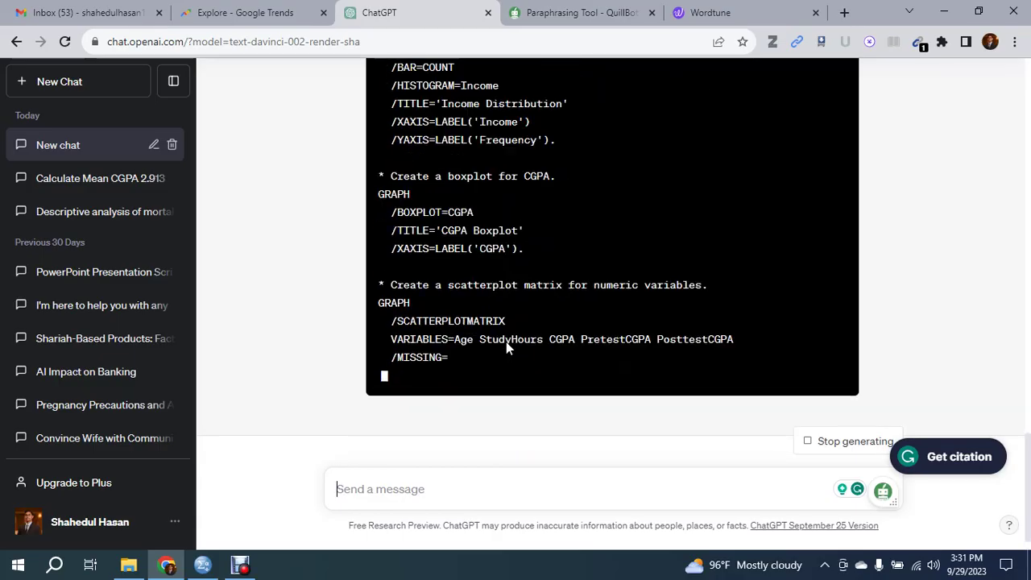
scroll(539, 324, up, 2)
scroll(541, 317, down, 1)
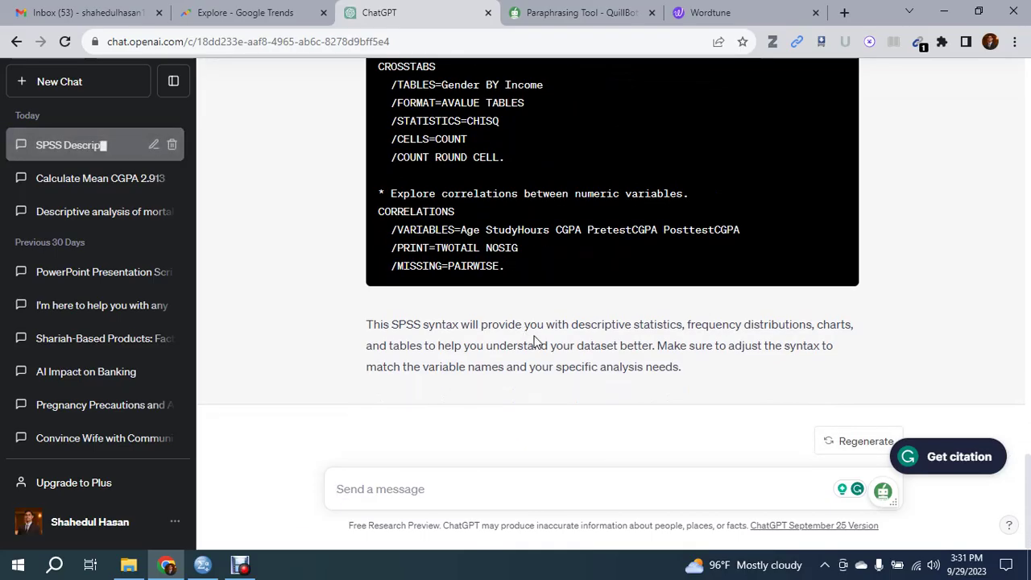
scroll(534, 336, up, 8)
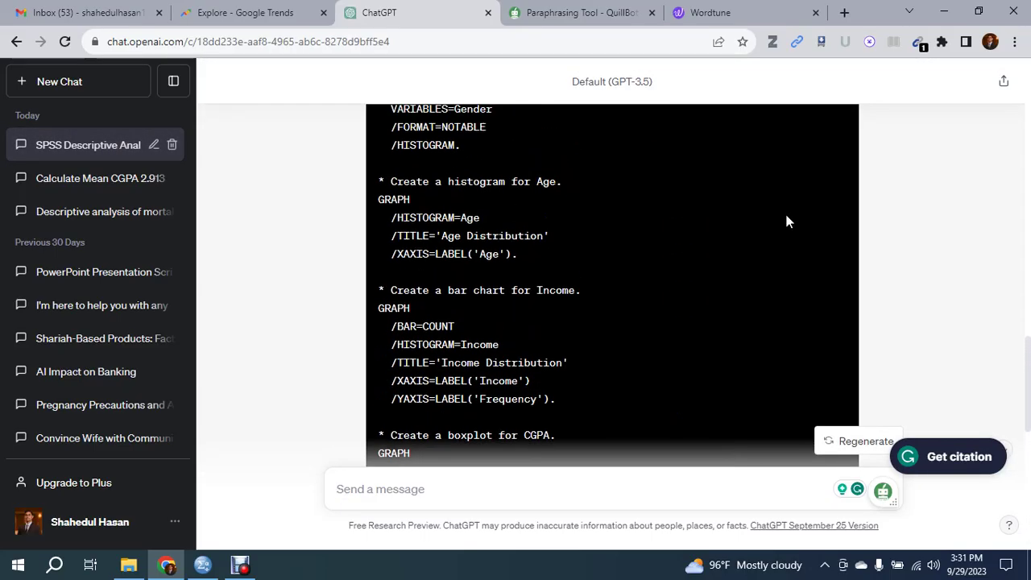
scroll(787, 222, up, 5)
click(823, 255)
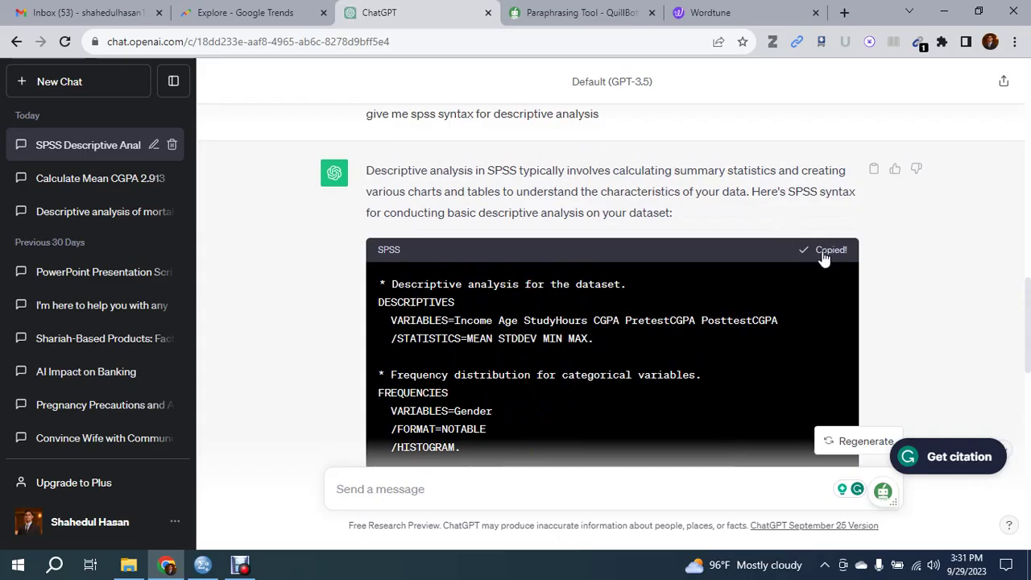
click(202, 564)
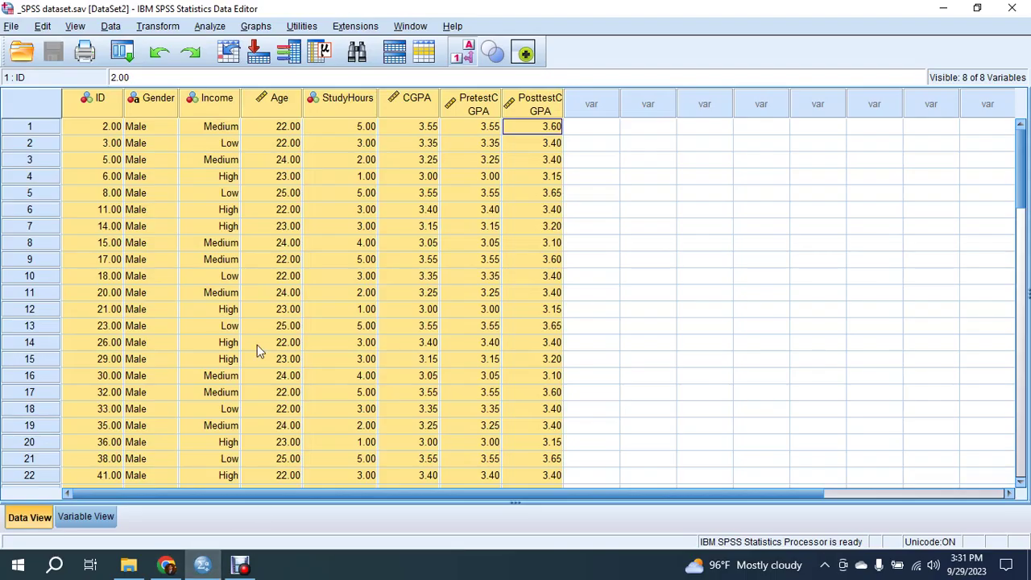
Paste the ChatGPT syntax into a new Syntax window and run the entire script.
click(12, 26)
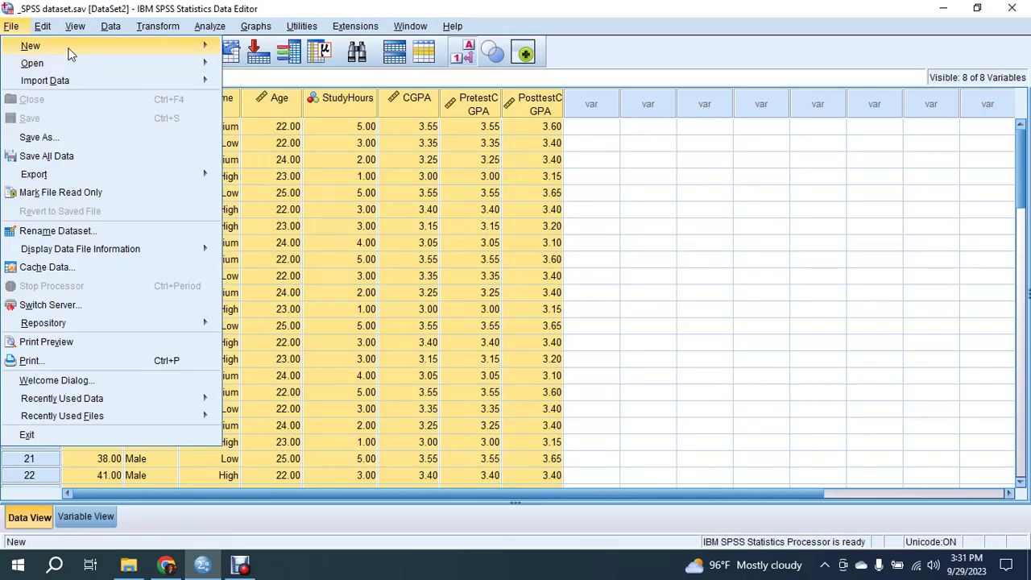
mouse_move(70, 52)
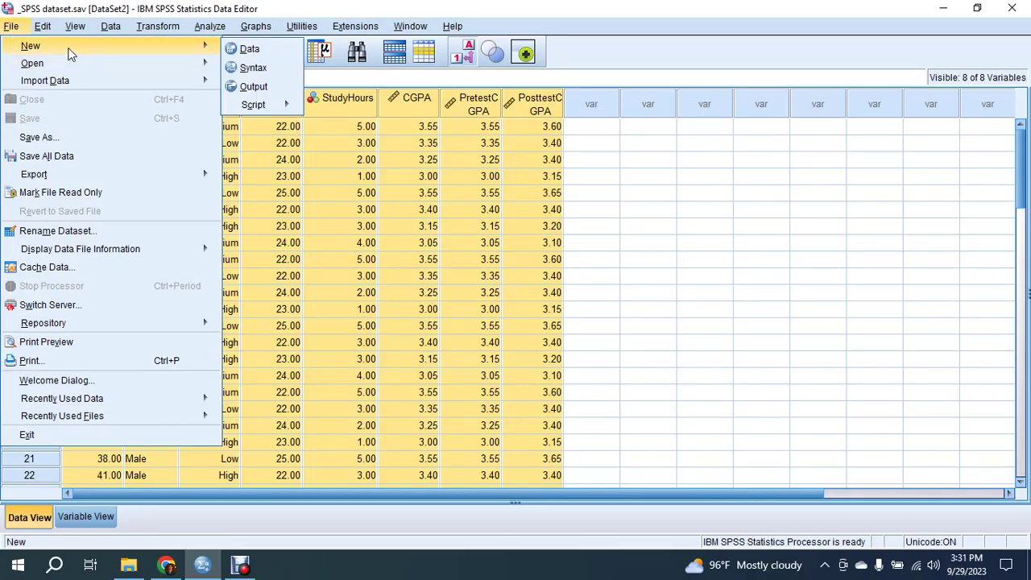
click(255, 70)
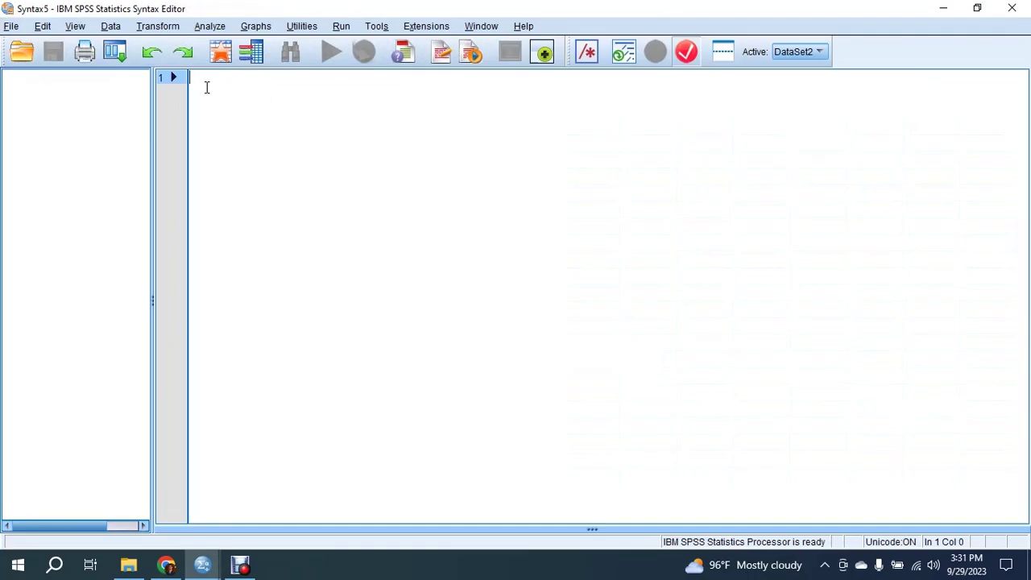
key(ctrl+v)
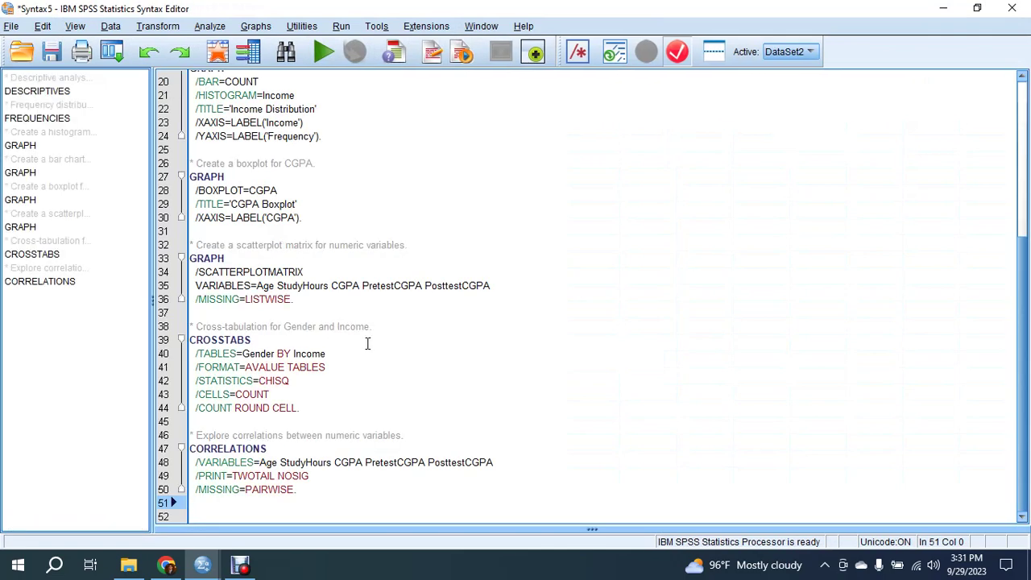
scroll(386, 352, up, 6)
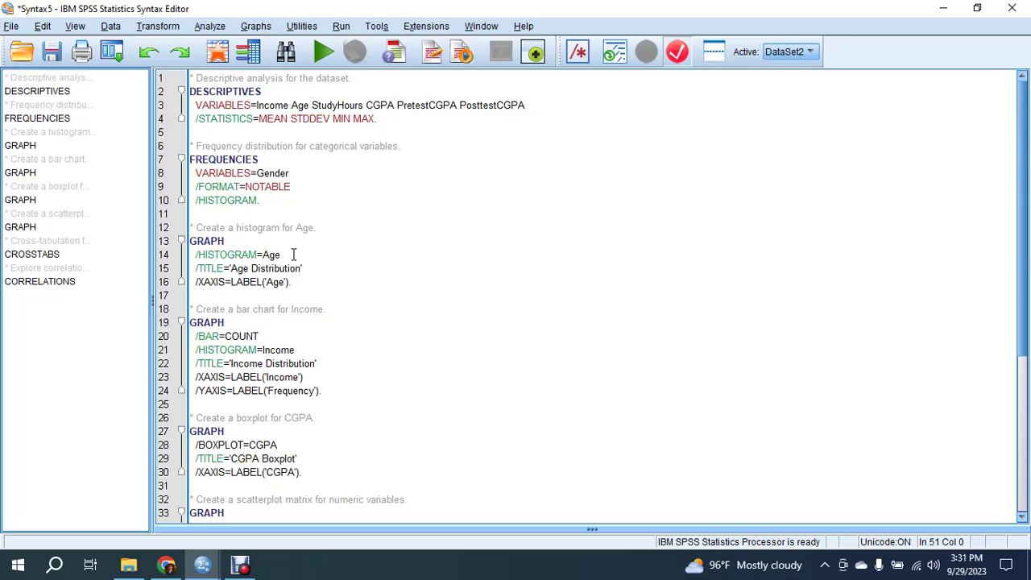
scroll(292, 253, down, 6)
scroll(332, 326, up, 6)
key(ctrl+a)
scroll(352, 306, up, 6)
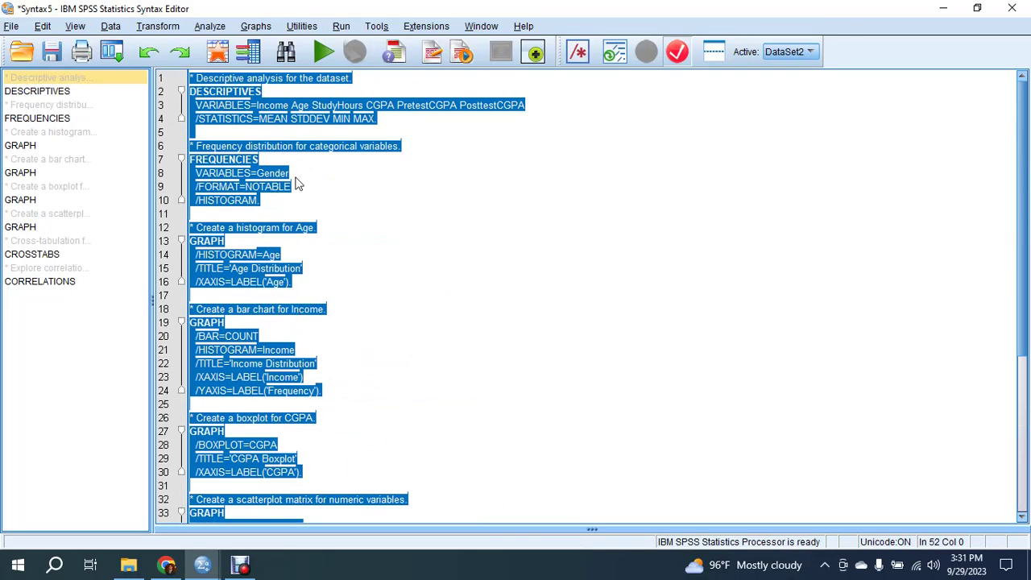
click(323, 53)
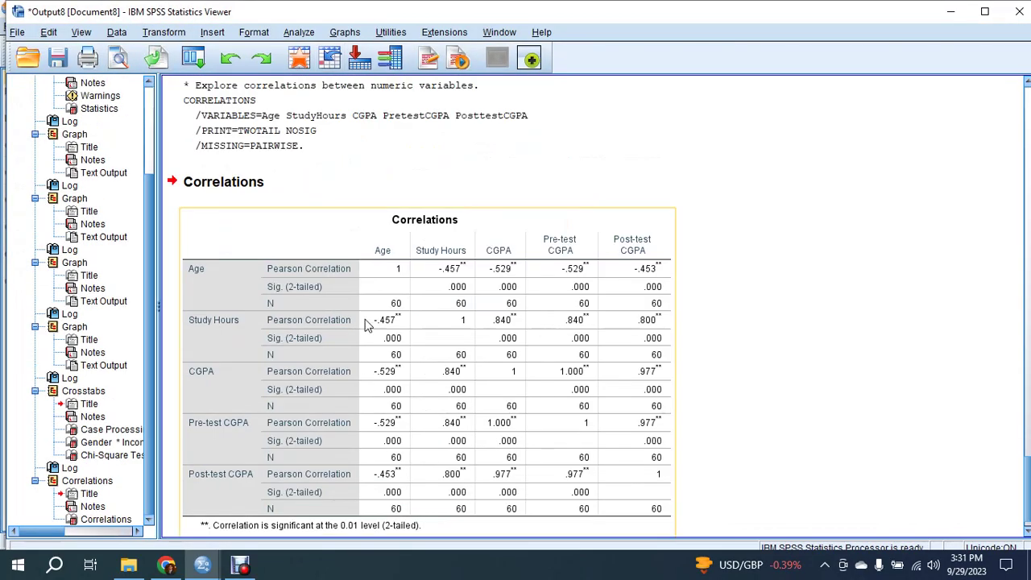
scroll(378, 330, up, 10)
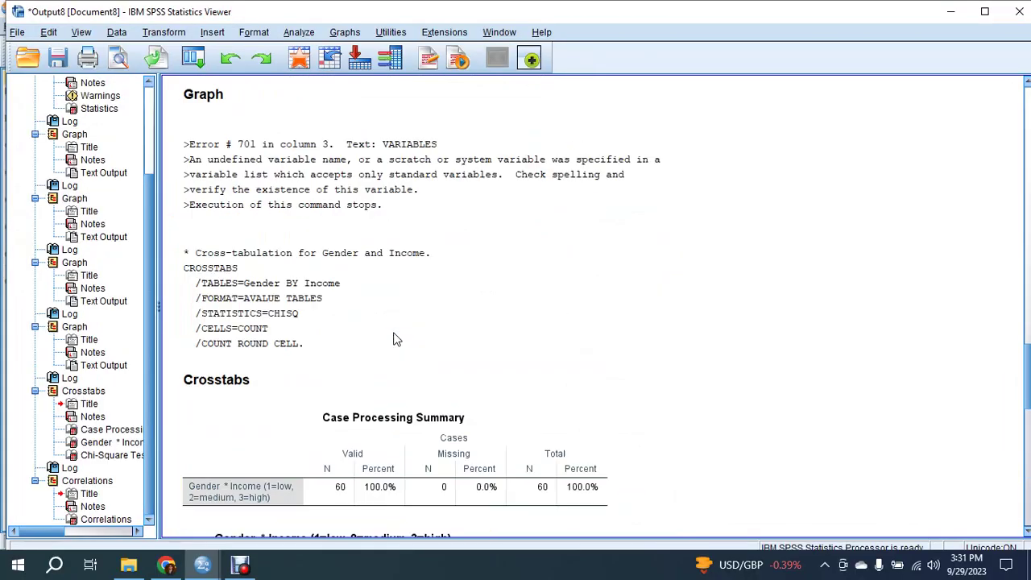
scroll(394, 338, up, 15)
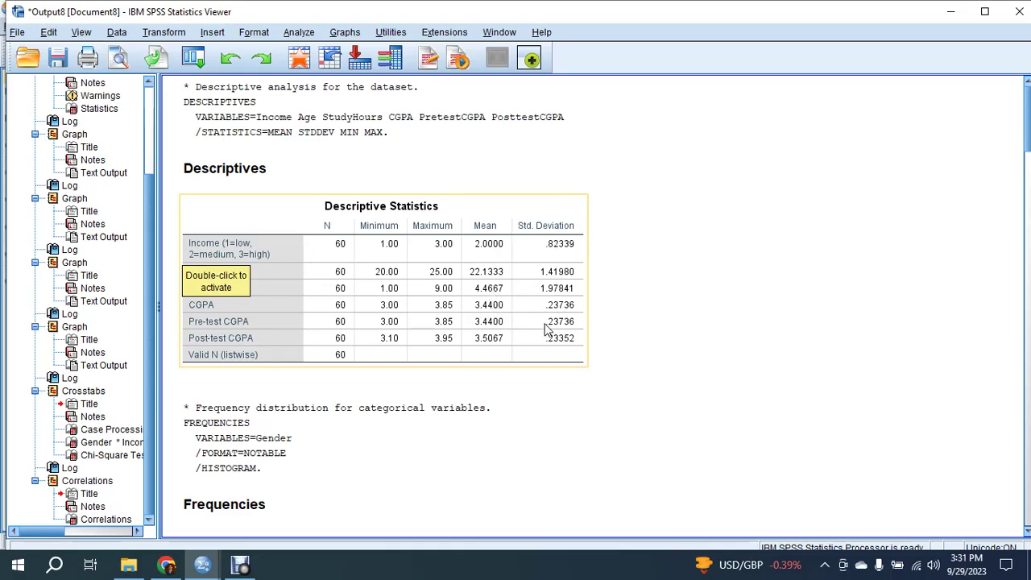
scroll(348, 326, down, 15)
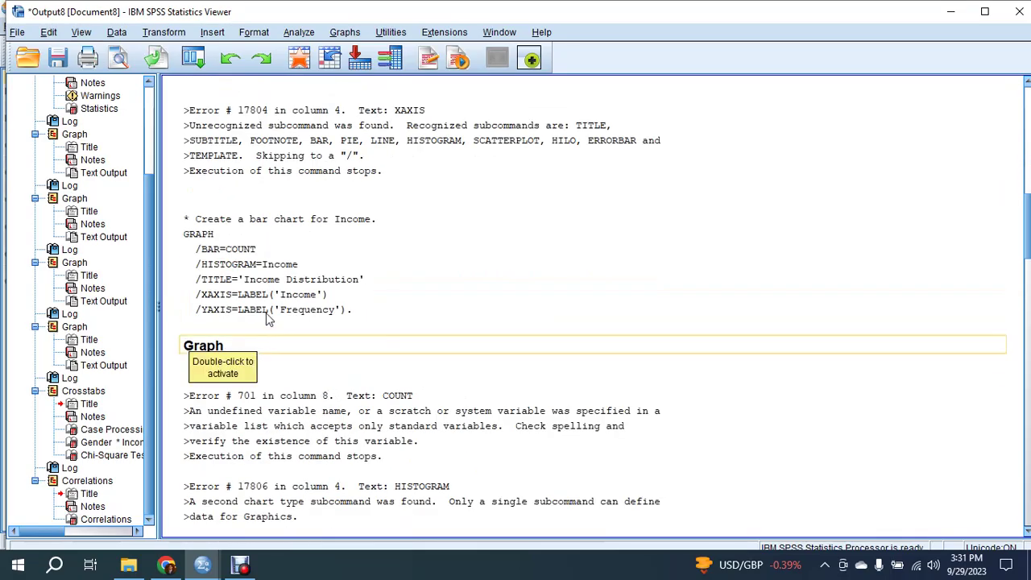
scroll(242, 322, down, 10)
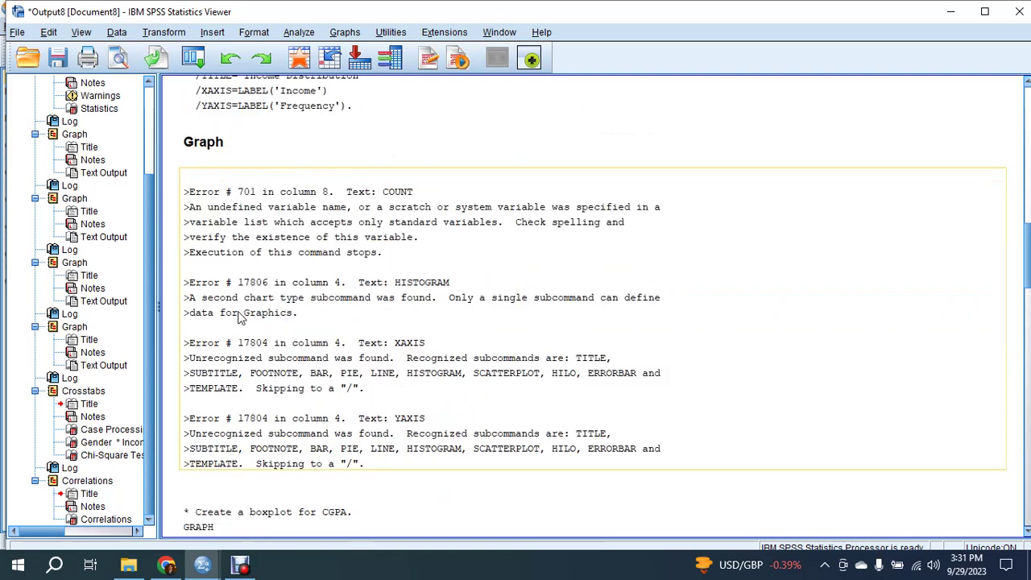
scroll(295, 381, down, 15)
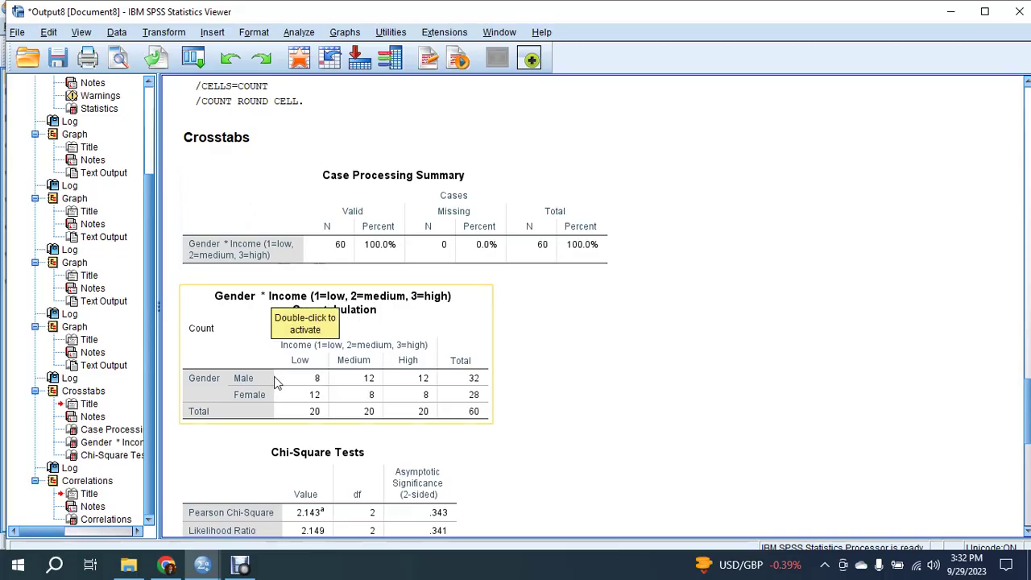
scroll(351, 253, down, 2)
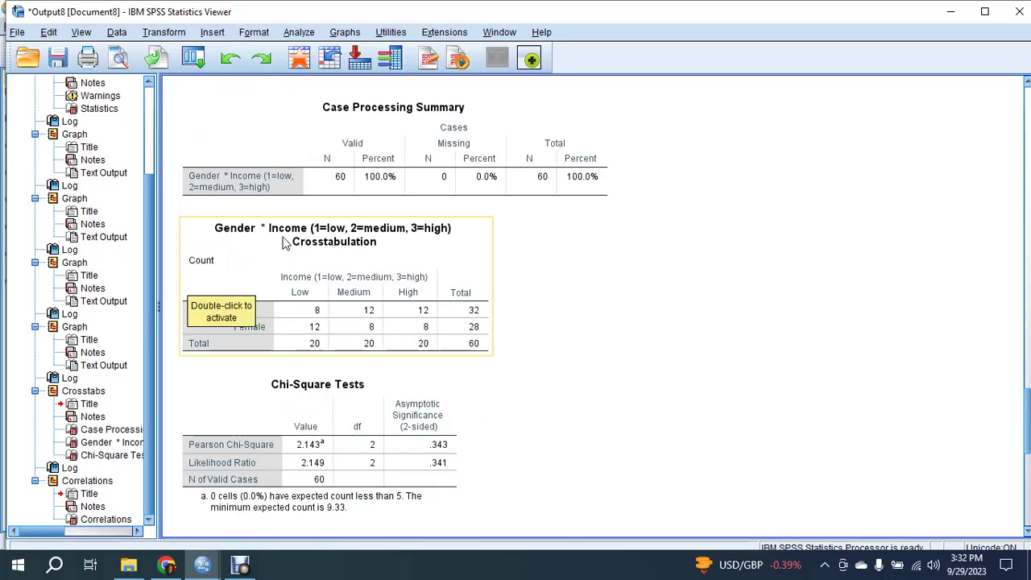
scroll(372, 318, down, 6)
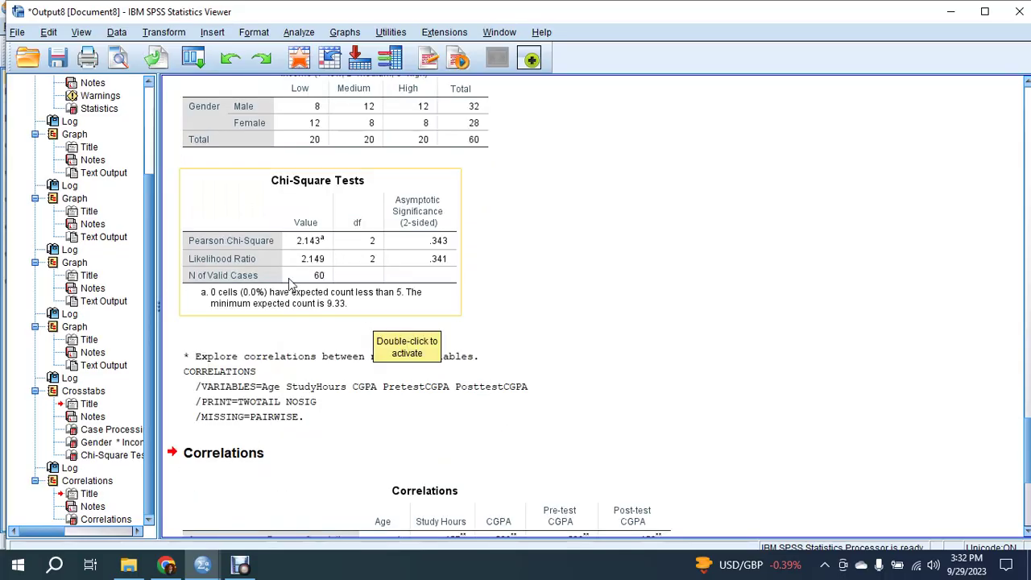
scroll(344, 383, down, 4)
scroll(318, 354, down, 1)
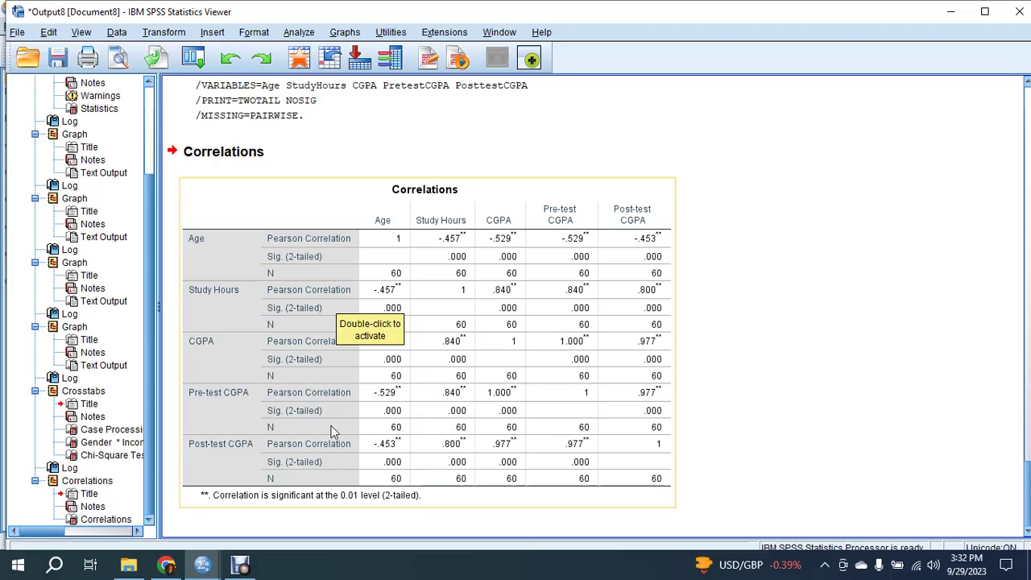
mouse_move(202, 568)
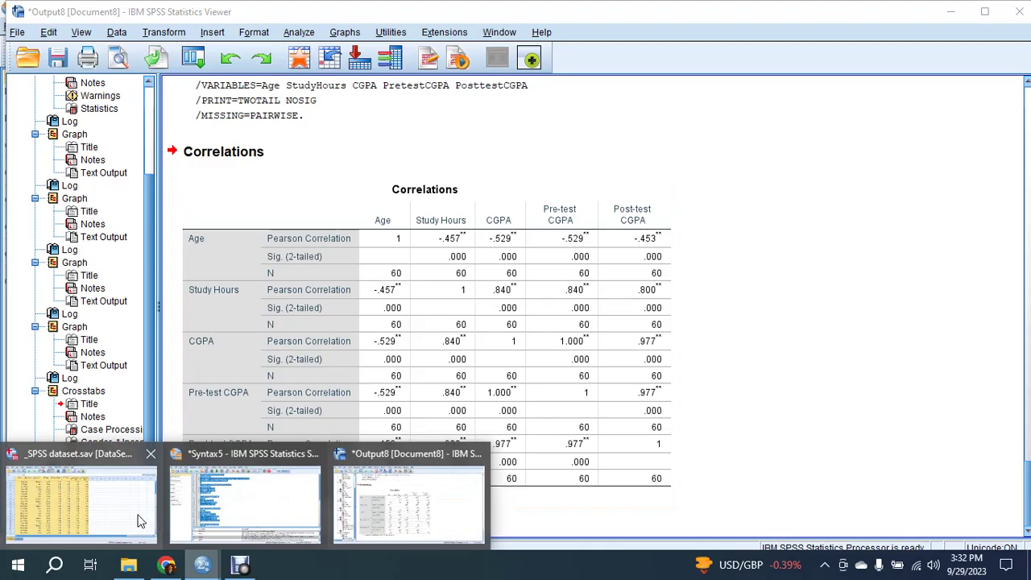
In the Data Editor, select the StudyHours, CGPA and Age columns.
click(141, 519)
click(603, 160)
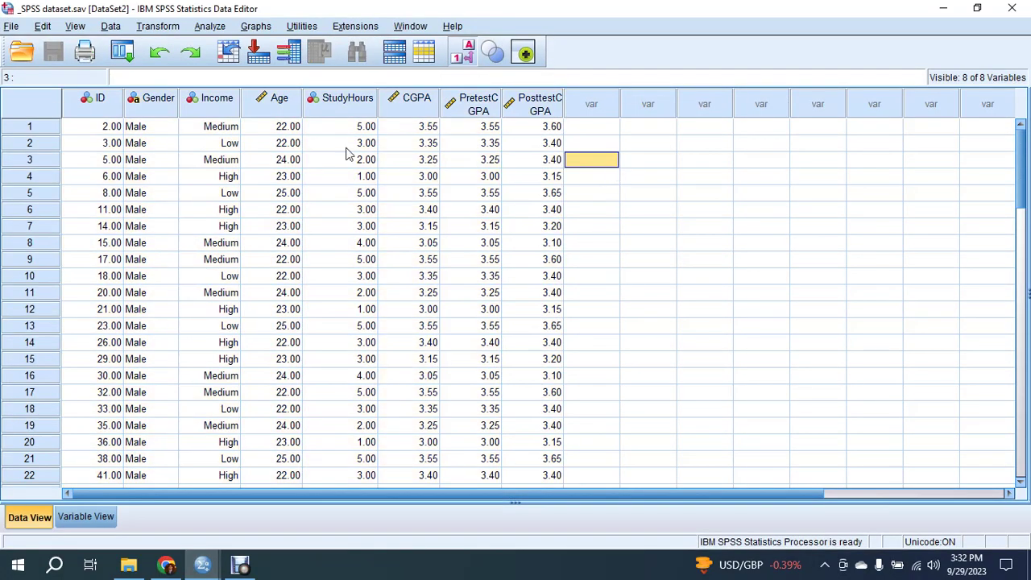
click(341, 107)
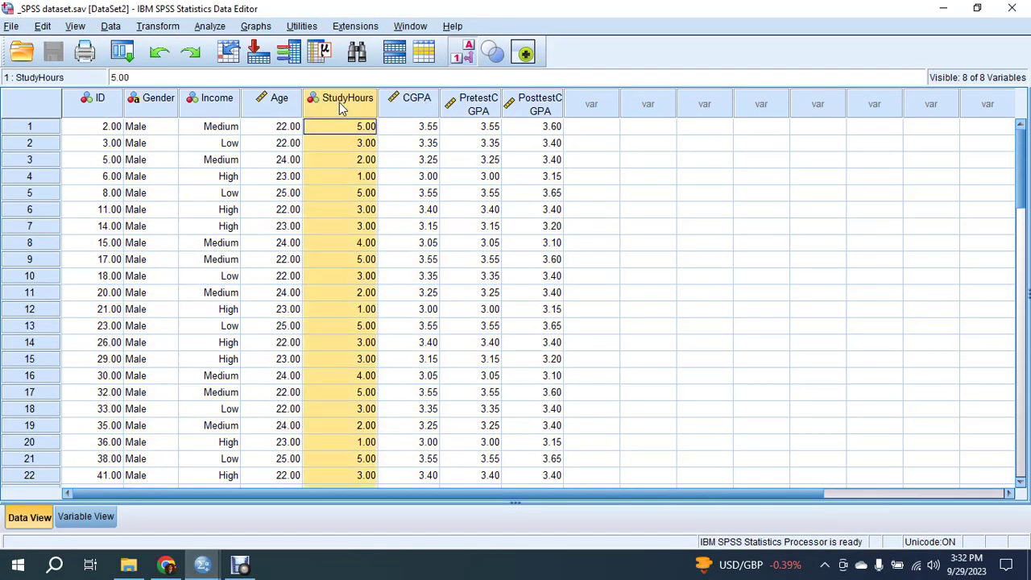
click(406, 100)
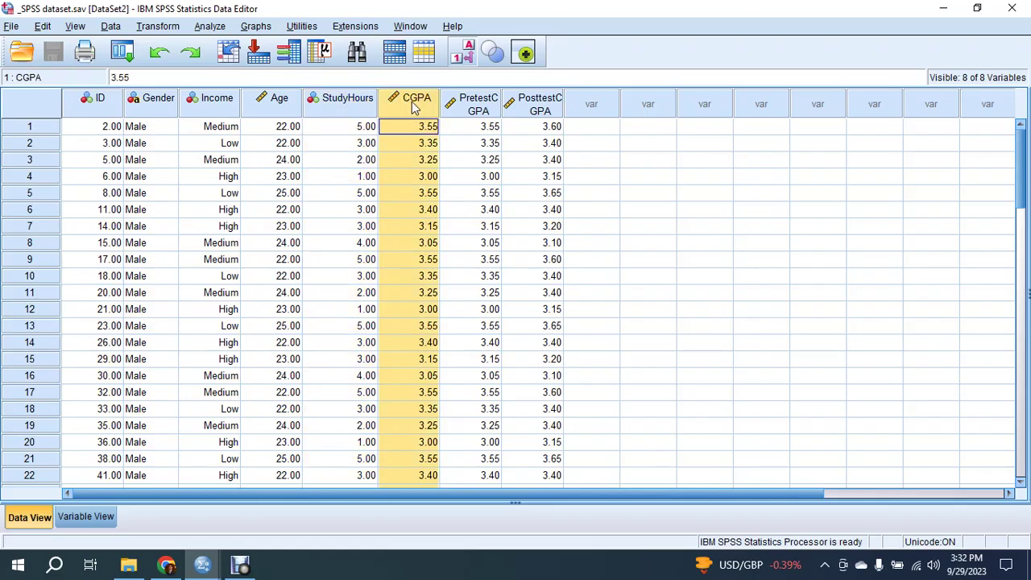
drag(281, 100, 327, 100)
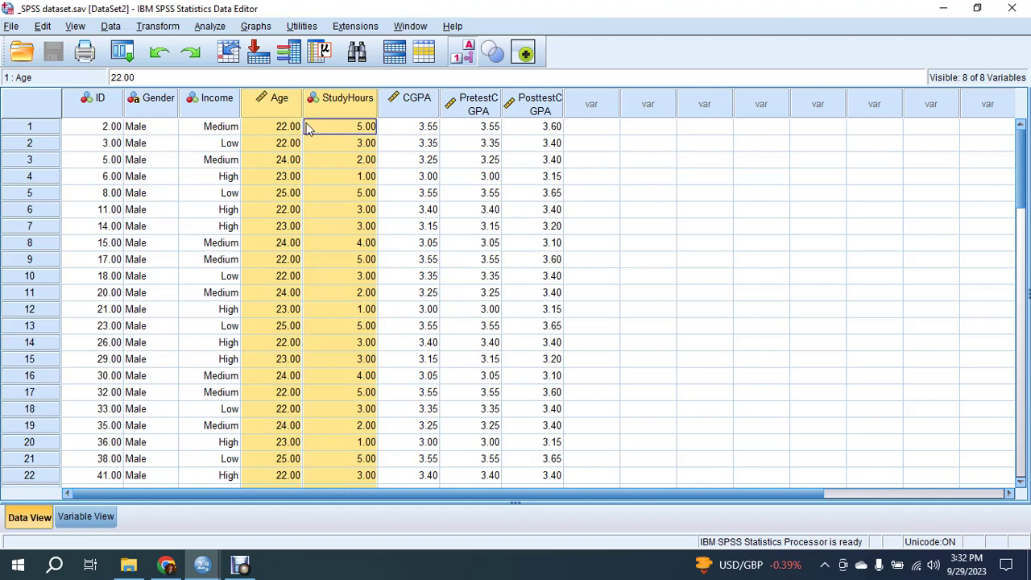
Run Linear Regression with CGPA as dependent and Age and Study Hours as independents.
click(209, 27)
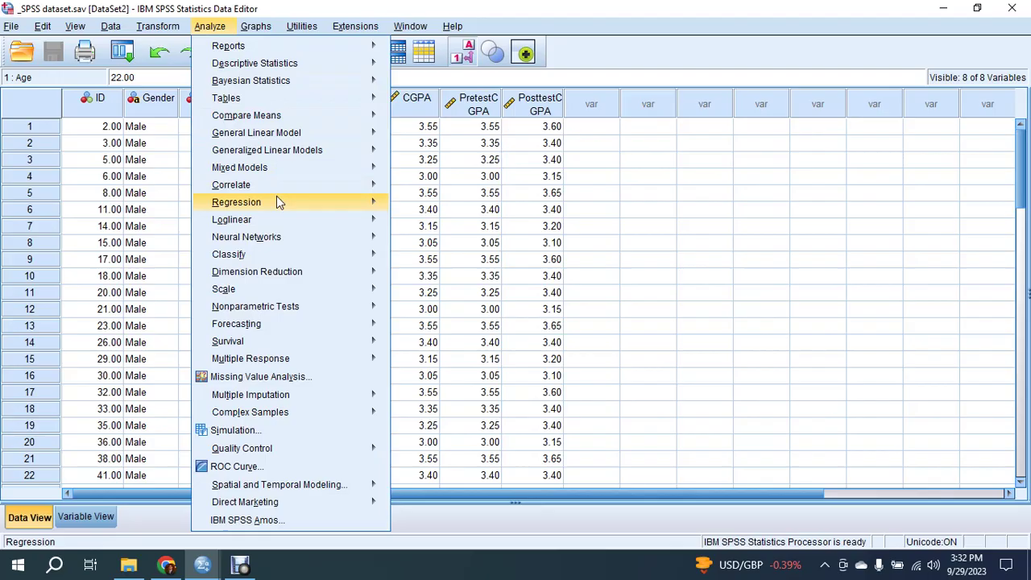
mouse_move(276, 206)
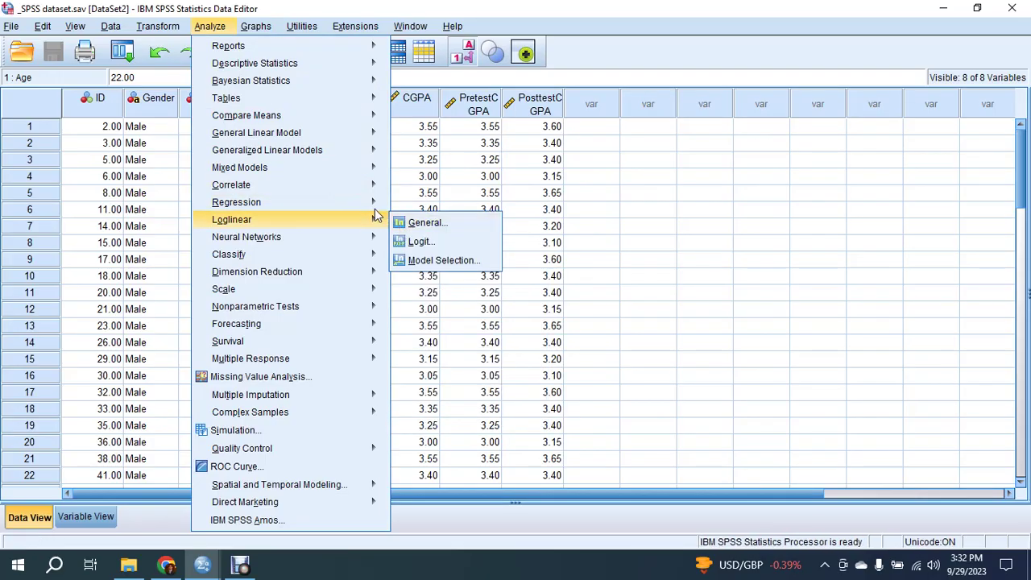
mouse_move(366, 202)
click(422, 223)
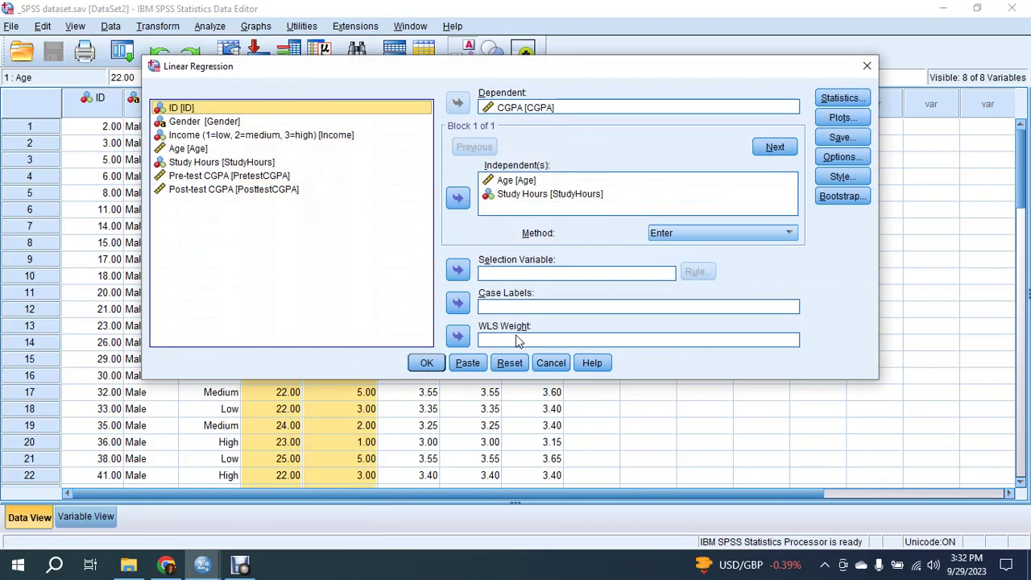
click(509, 362)
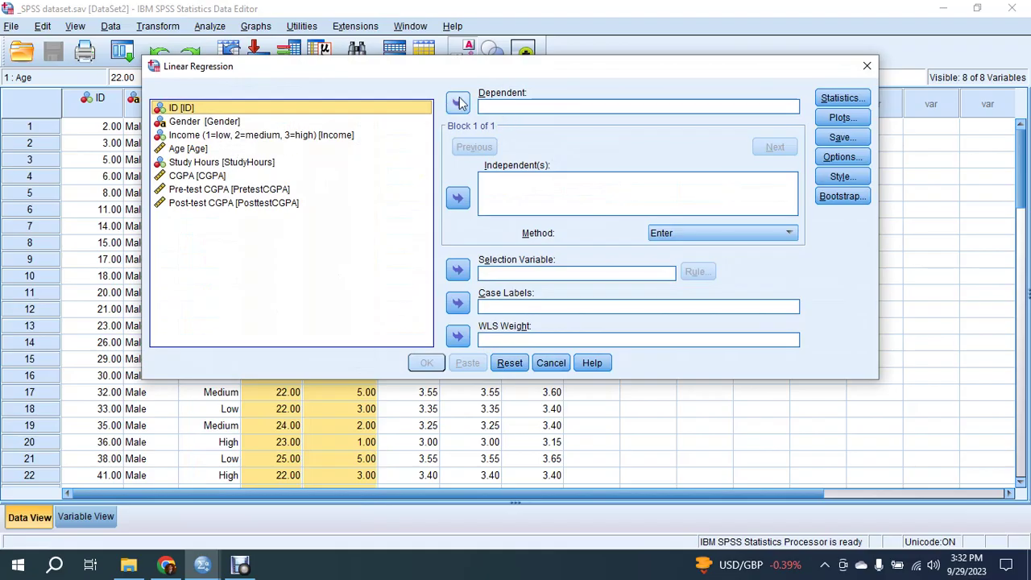
click(182, 177)
click(458, 103)
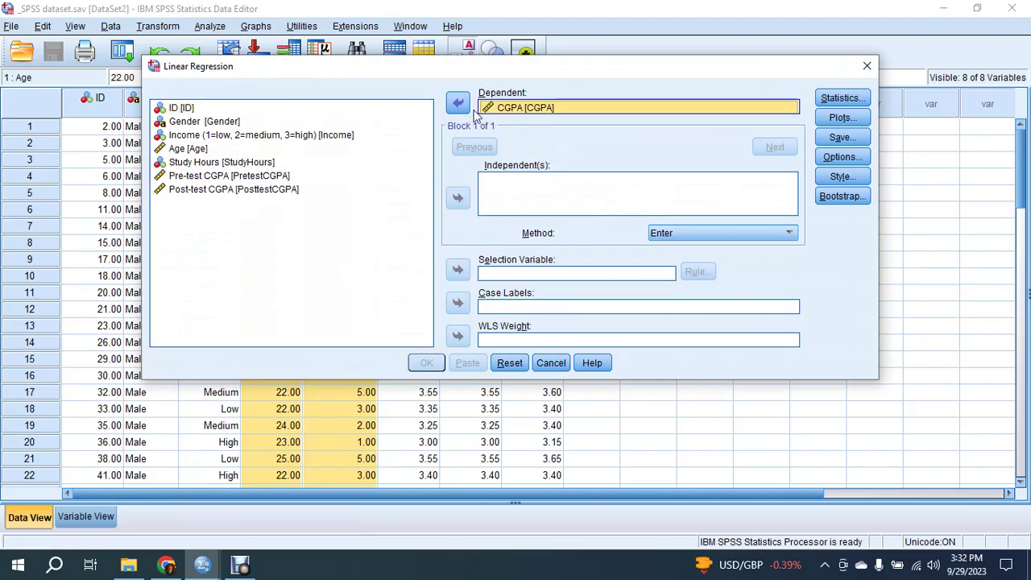
click(213, 164)
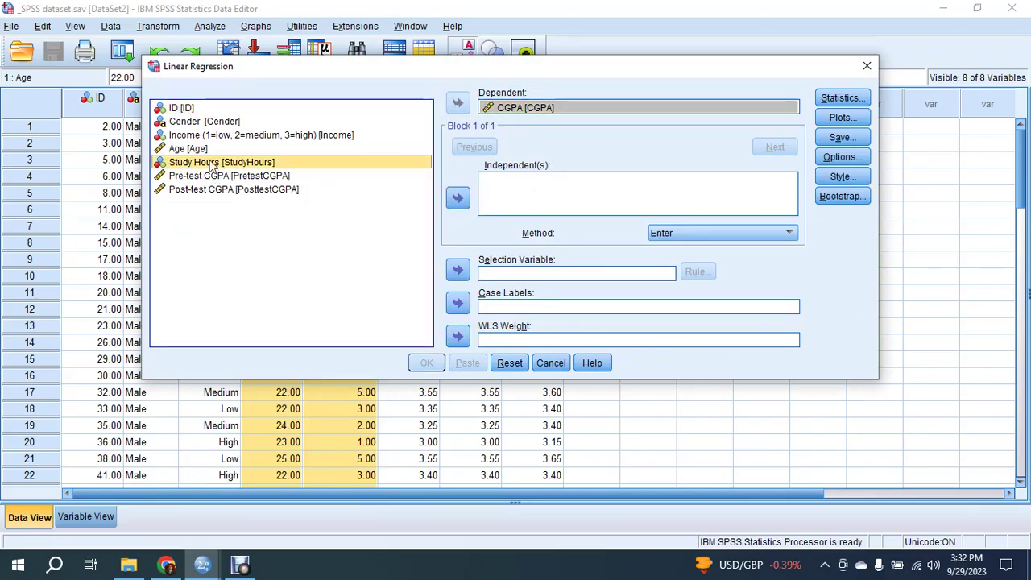
ctrl+click(197, 149)
click(457, 197)
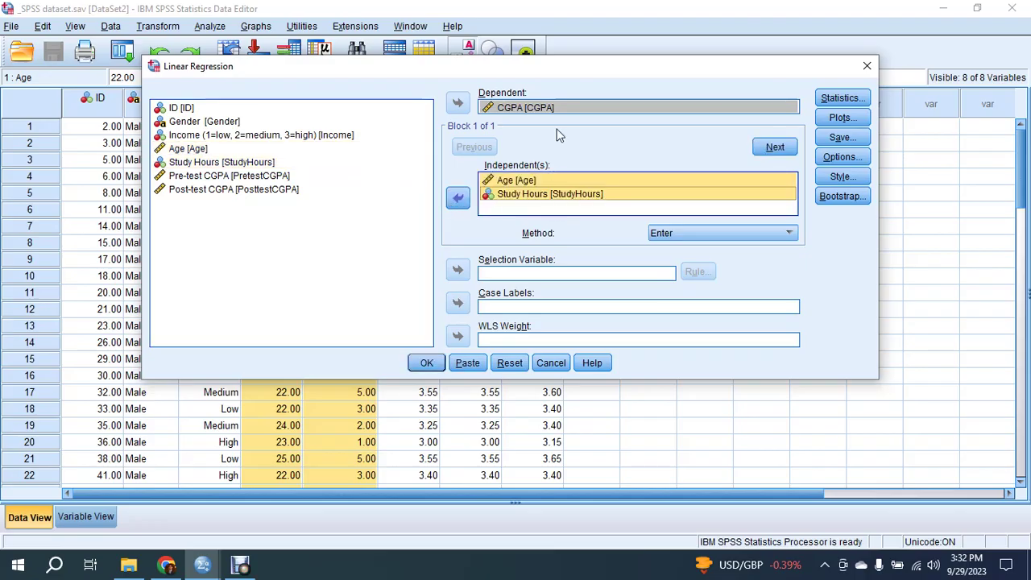
click(425, 363)
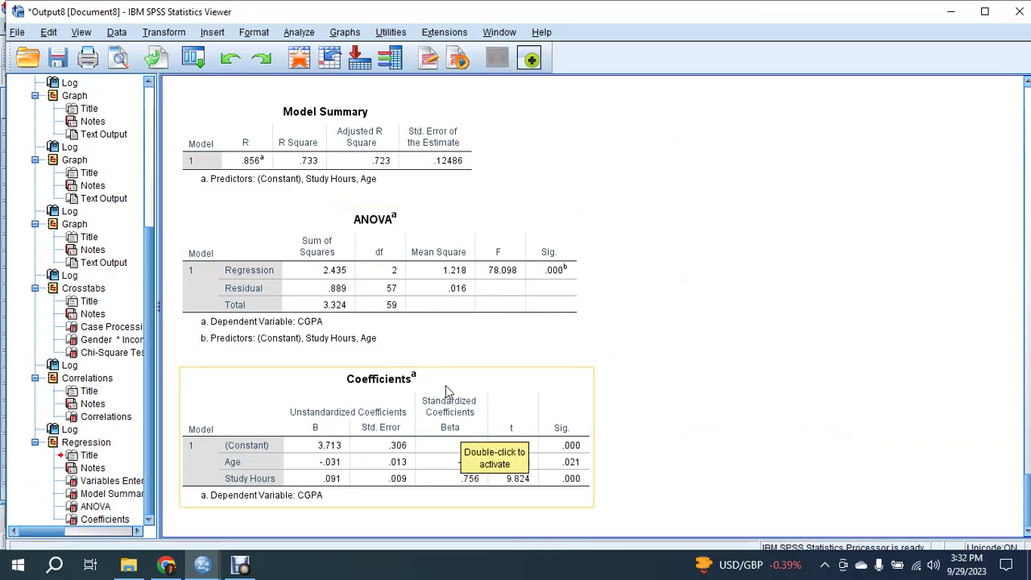
Check the regression output (R² .733) and return to ChatGPT.
scroll(456, 415, up, 3)
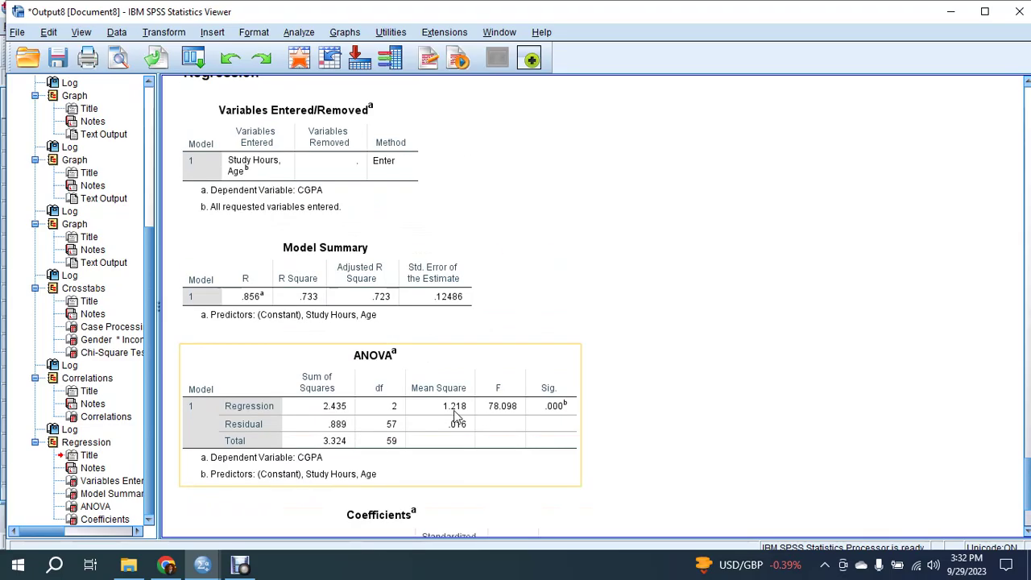
scroll(456, 414, down, 3)
click(166, 565)
Ask ChatGPT for SPSS regression syntax with CGPA dependent and age, study hours independent.
scroll(612, 266, down, 3)
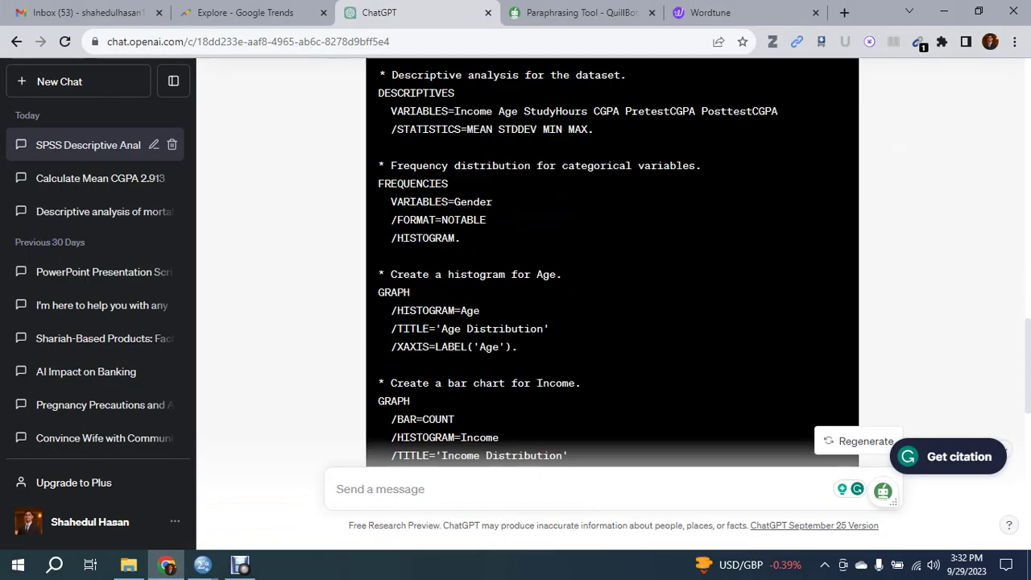
scroll(463, 471, down, 10)
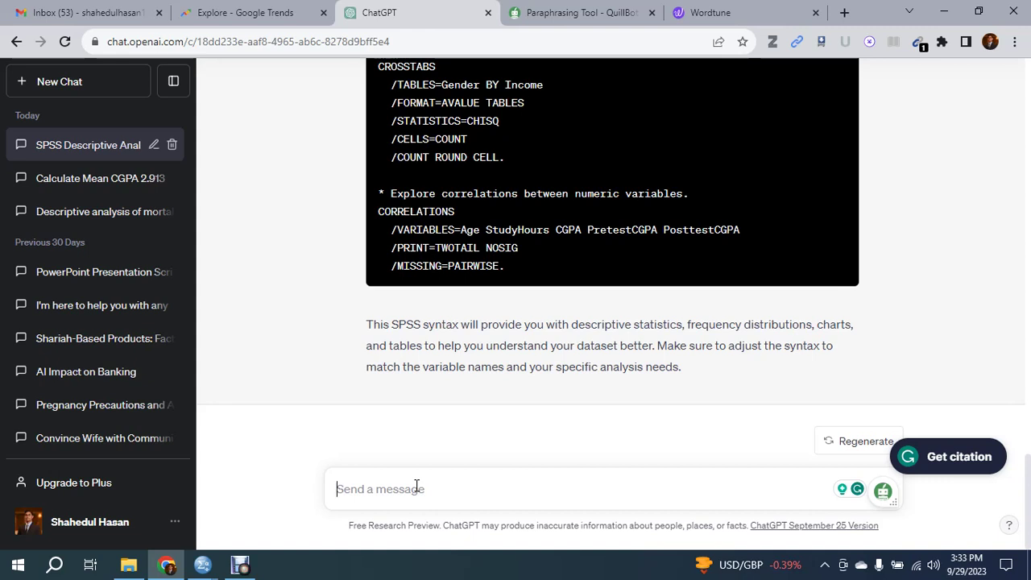
text(giv)
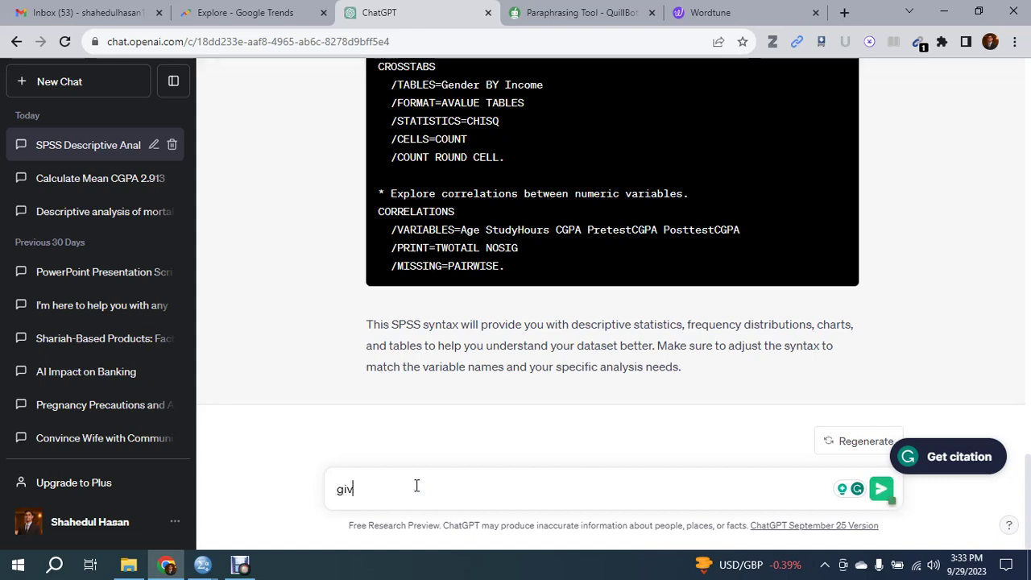
text(e me spss sy)
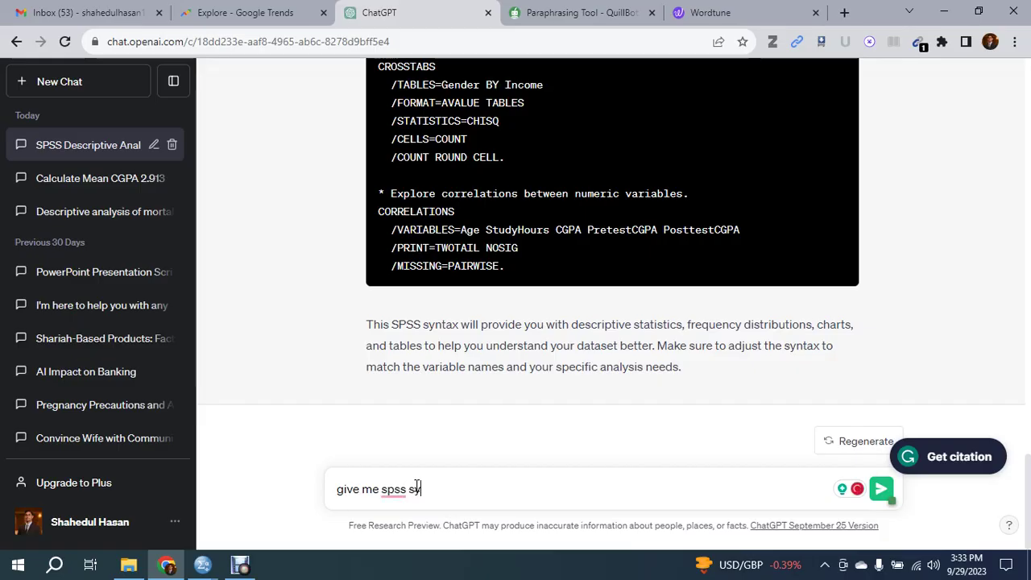
text(nt)
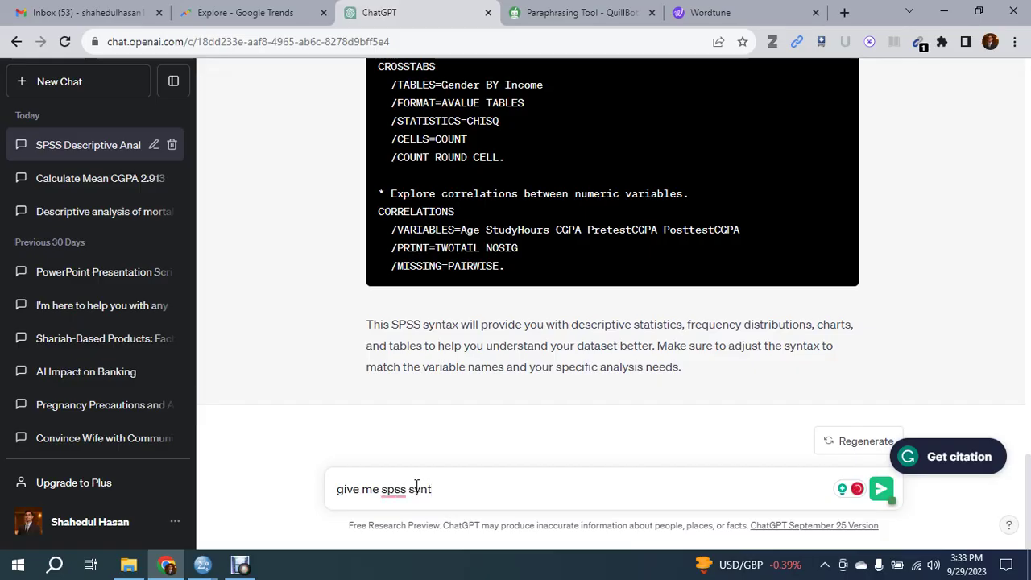
text(az)
key(BackSpace)
text(regression)
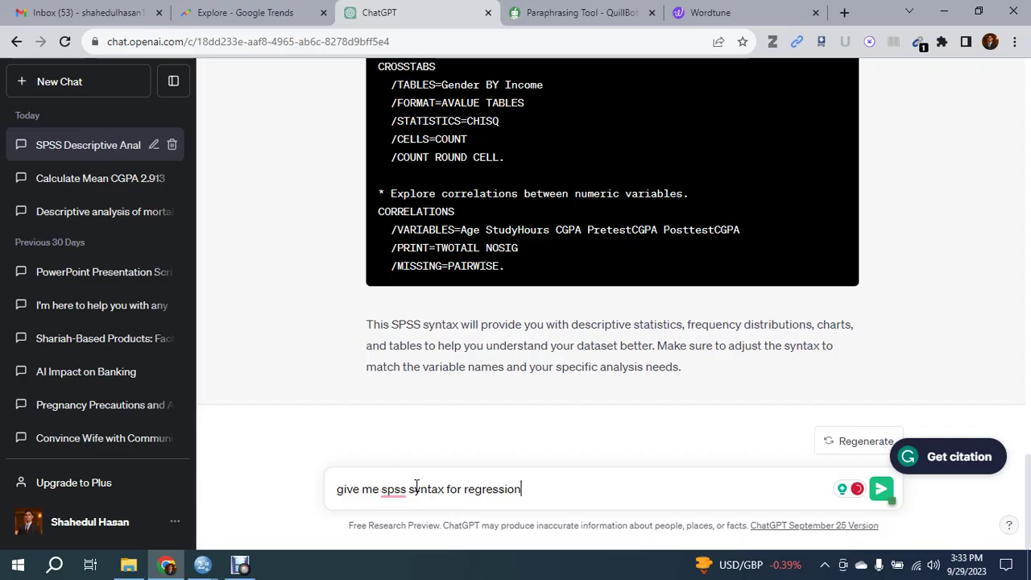
text( analysis by taking)
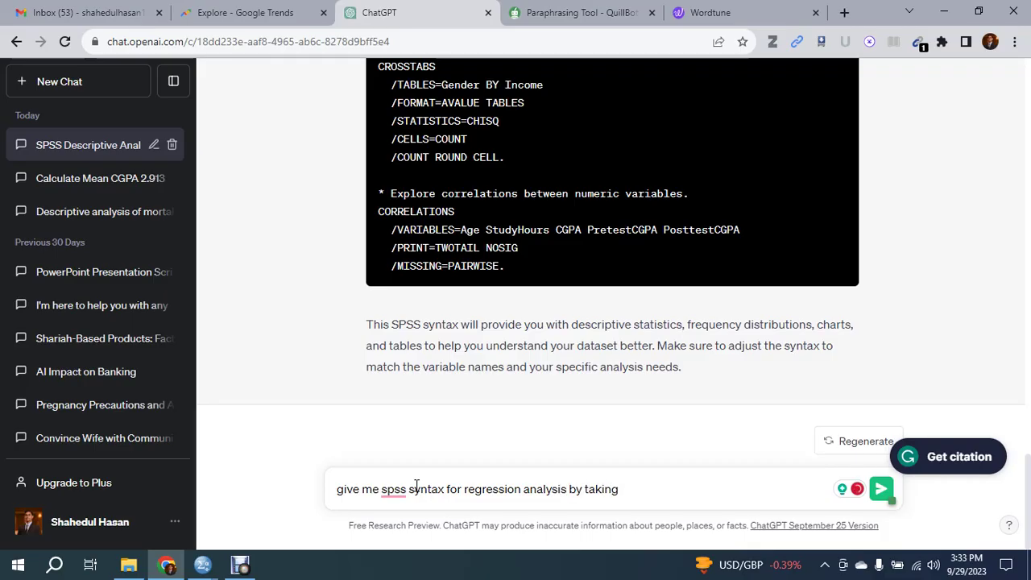
text(  cgpa as depe)
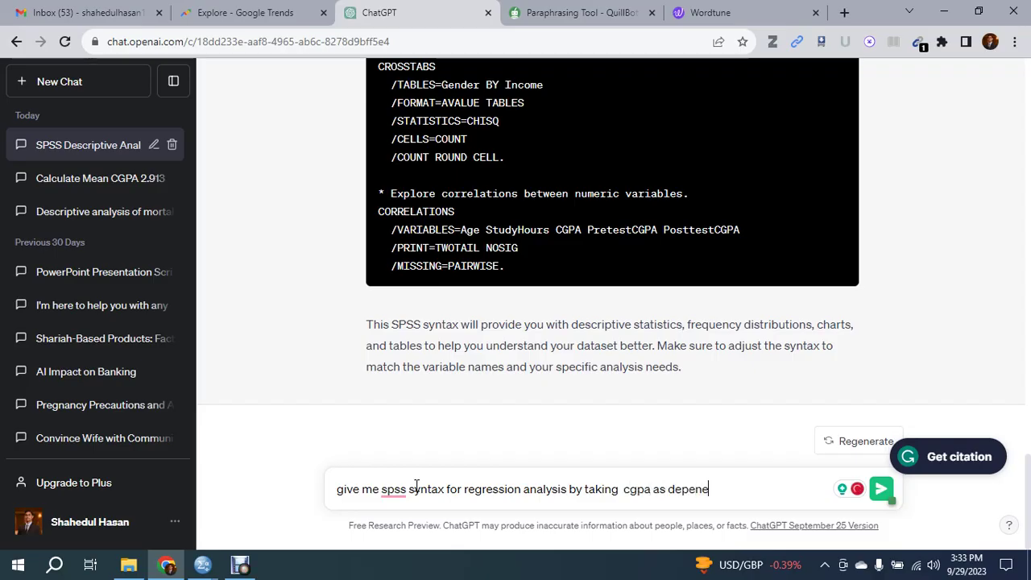
text(ndent and age)
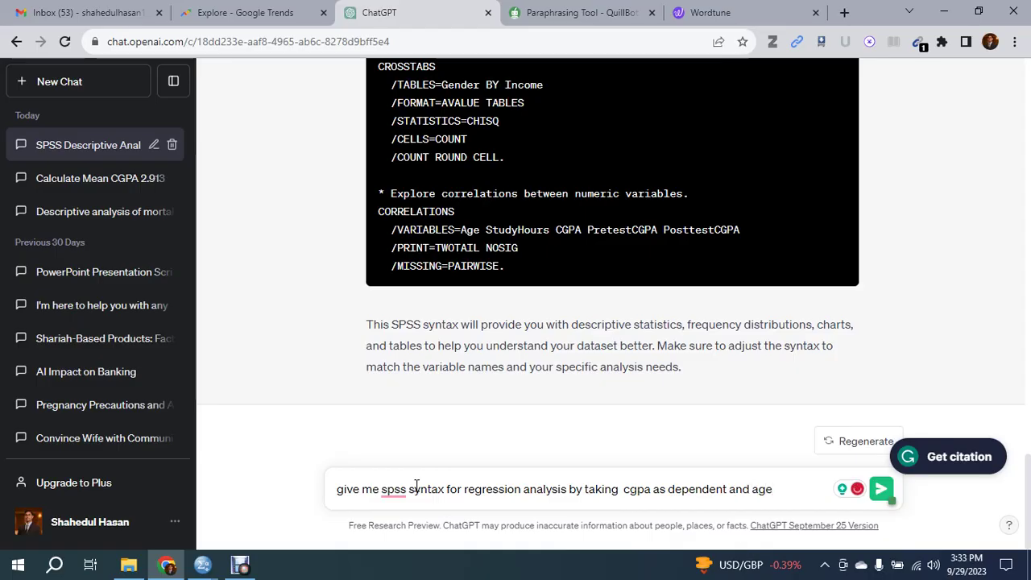
text(, study hour)
text(s)
key(BackSpace)
text(hours as)
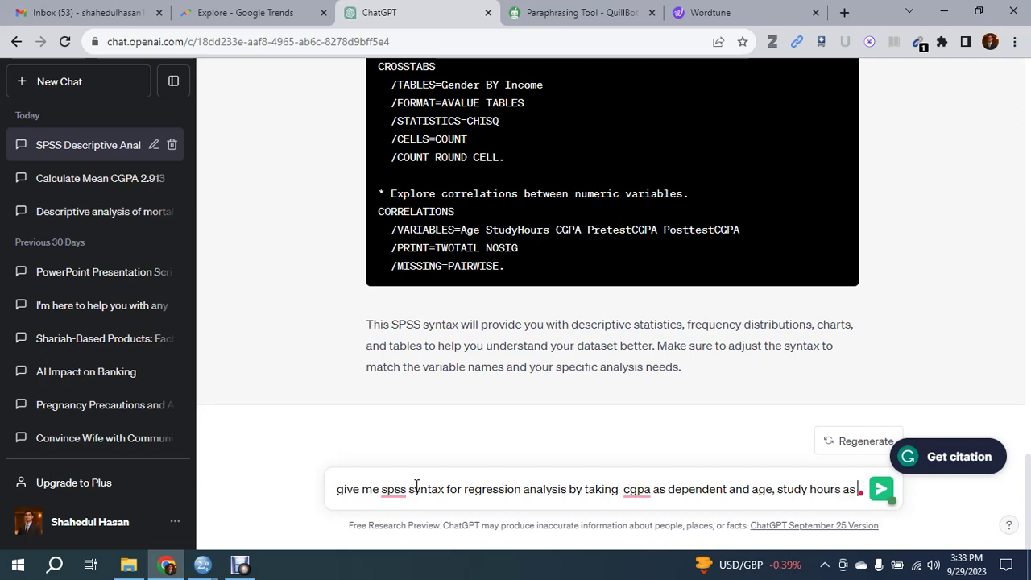
text( in)
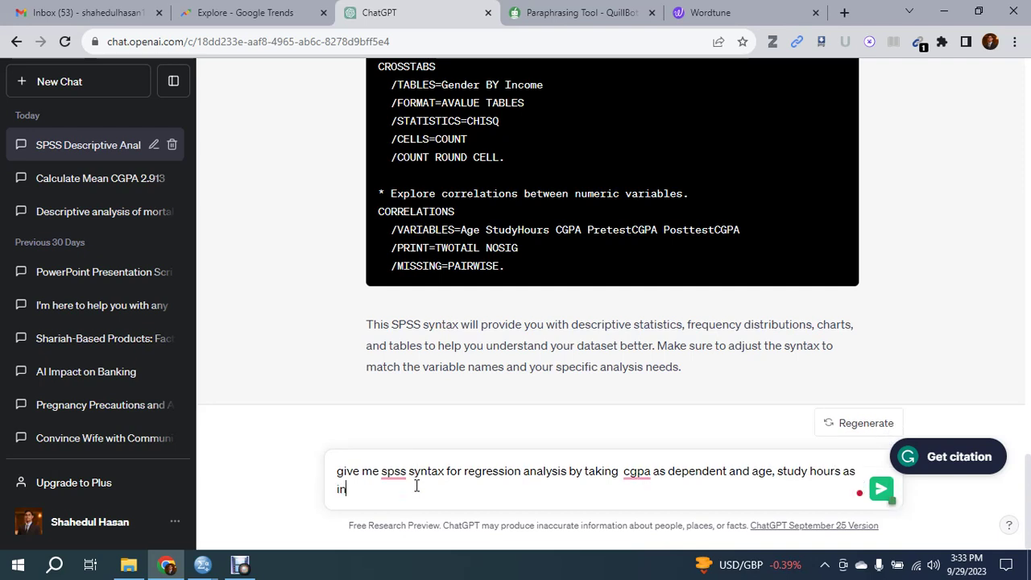
text(dependent)
key(Return)
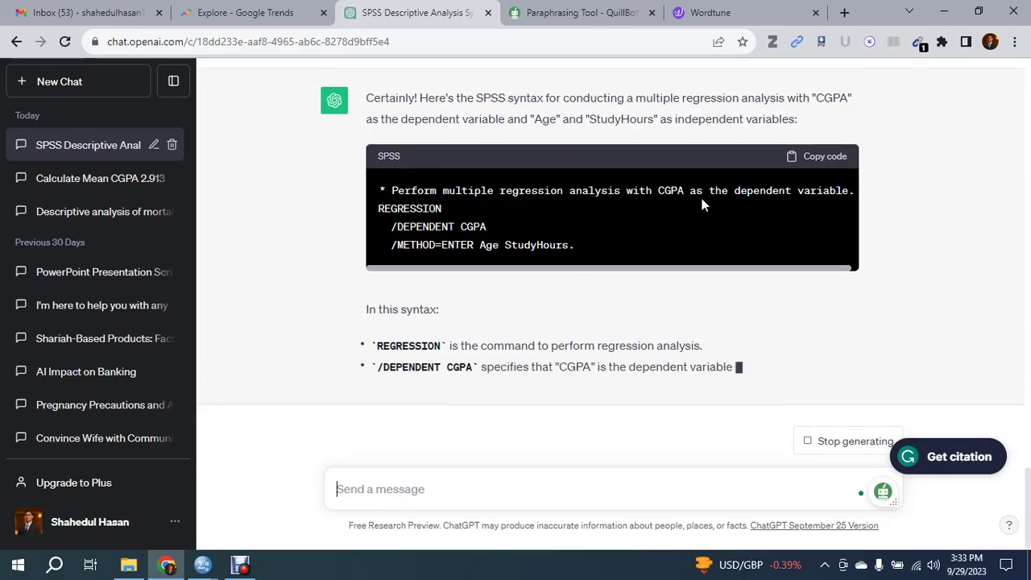
Copy the generated REGRESSION syntax from ChatGPT's reply.
scroll(564, 208, up, 2)
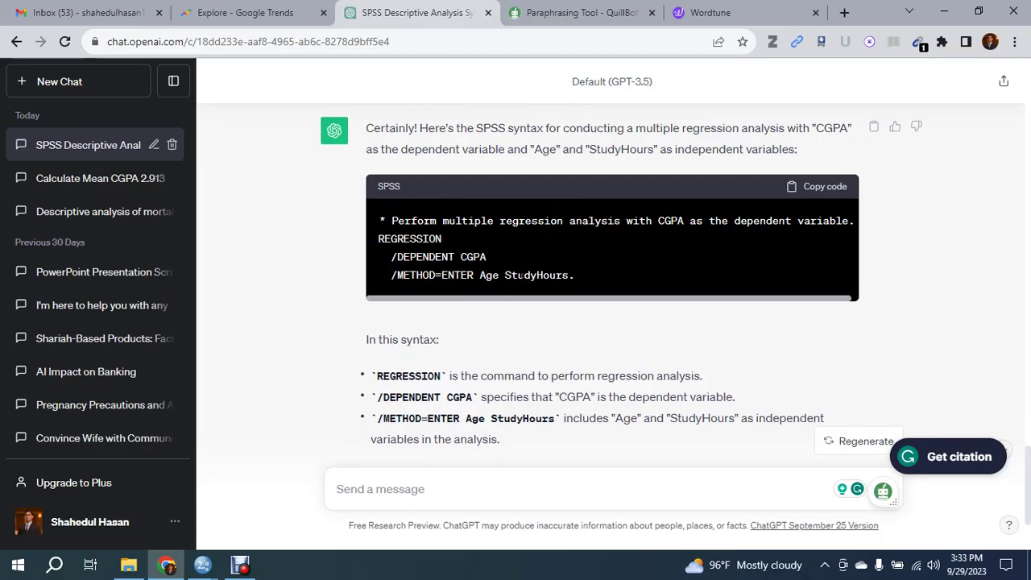
scroll(522, 274, down, 2)
scroll(564, 242, up, 2)
click(816, 186)
Create syntax window Syntax6 with the REGRESSION command for CGPA on Age and StudyHours, and select it.
mouse_move(208, 570)
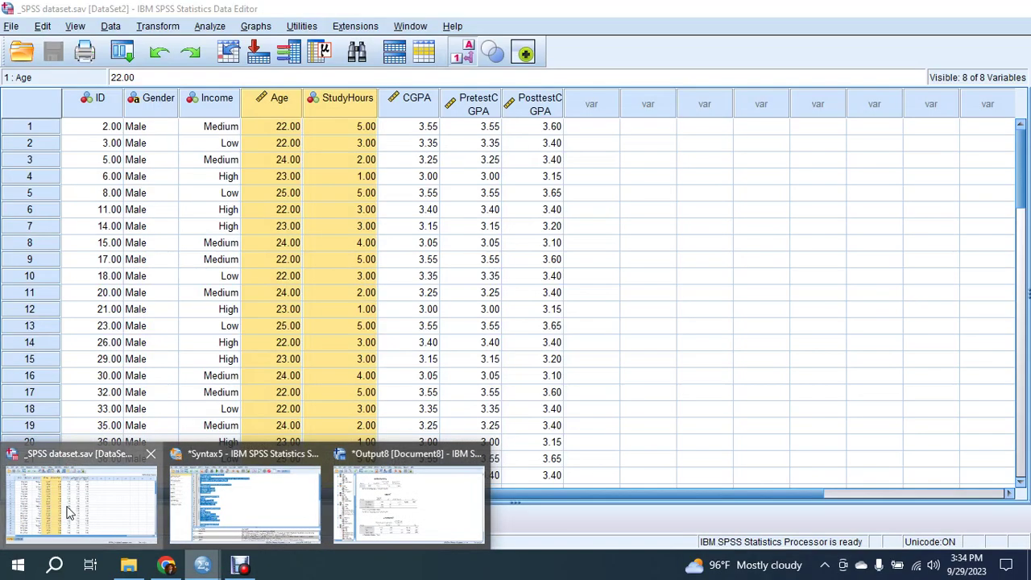
click(80, 497)
click(11, 25)
mouse_move(52, 48)
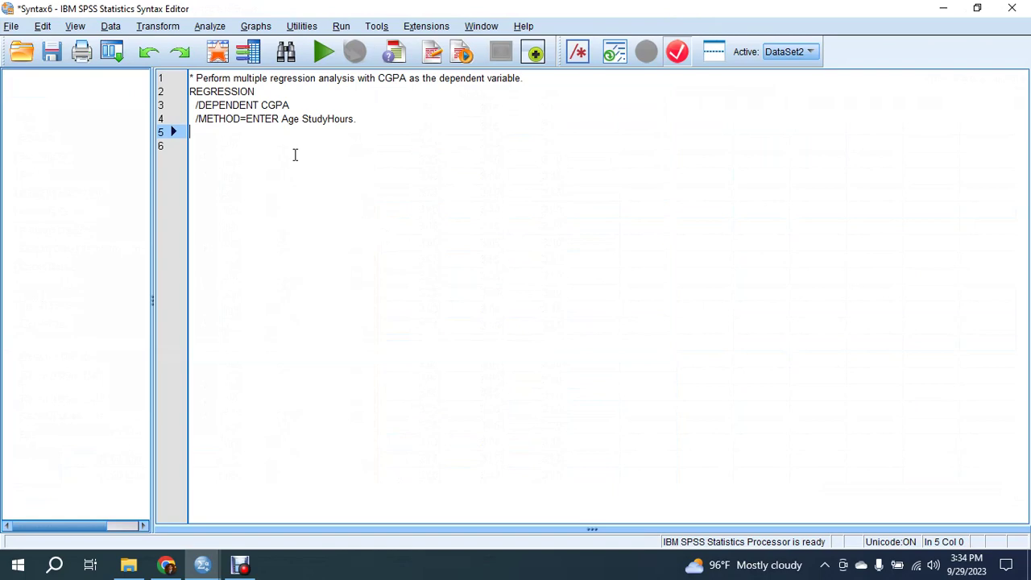
drag(376, 123, 190, 91)
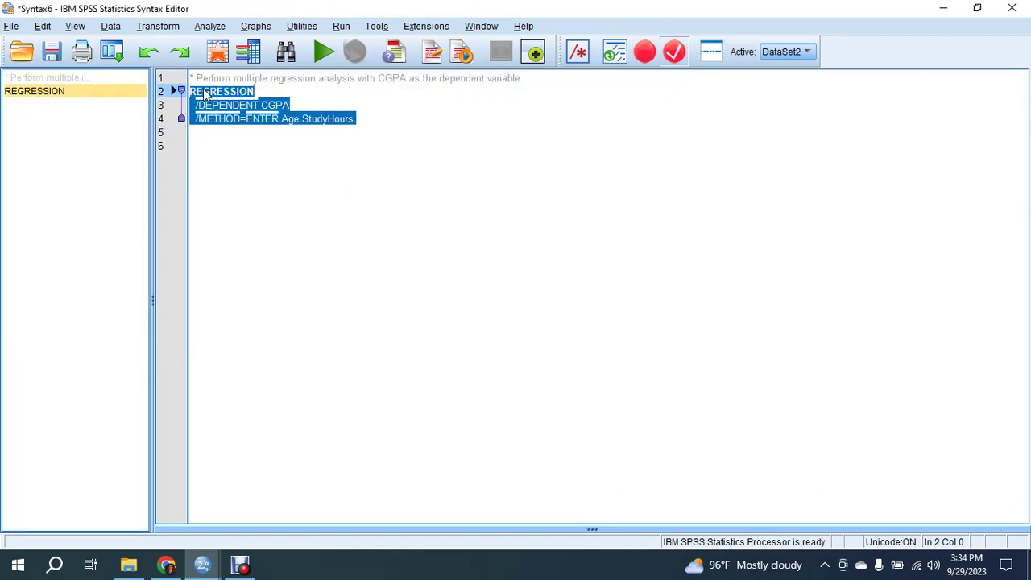
Run the REGRESSION selection, review Model Summary (R .856), ANOVA (F 78.098) and Coefficients.
click(322, 52)
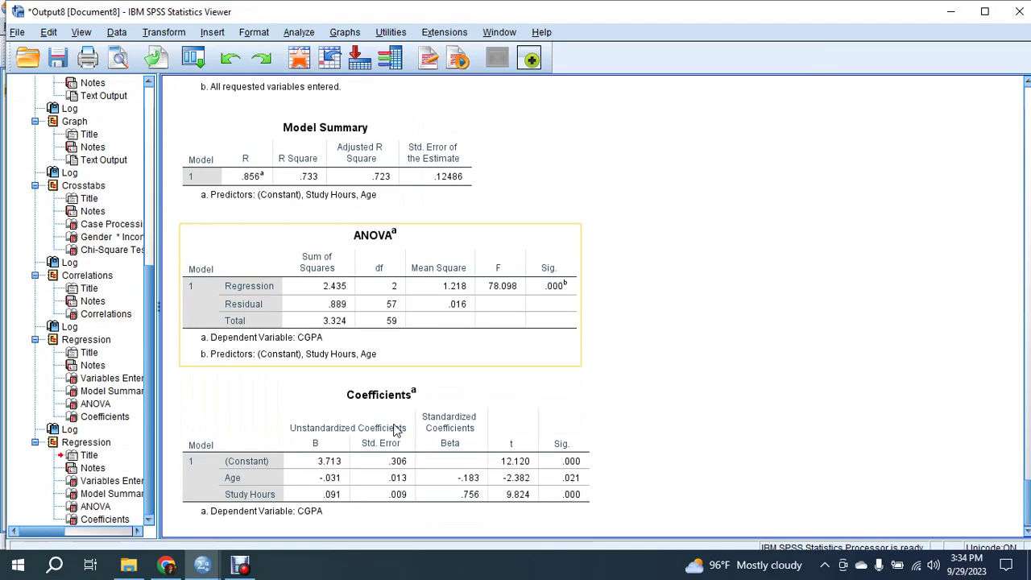
click(331, 446)
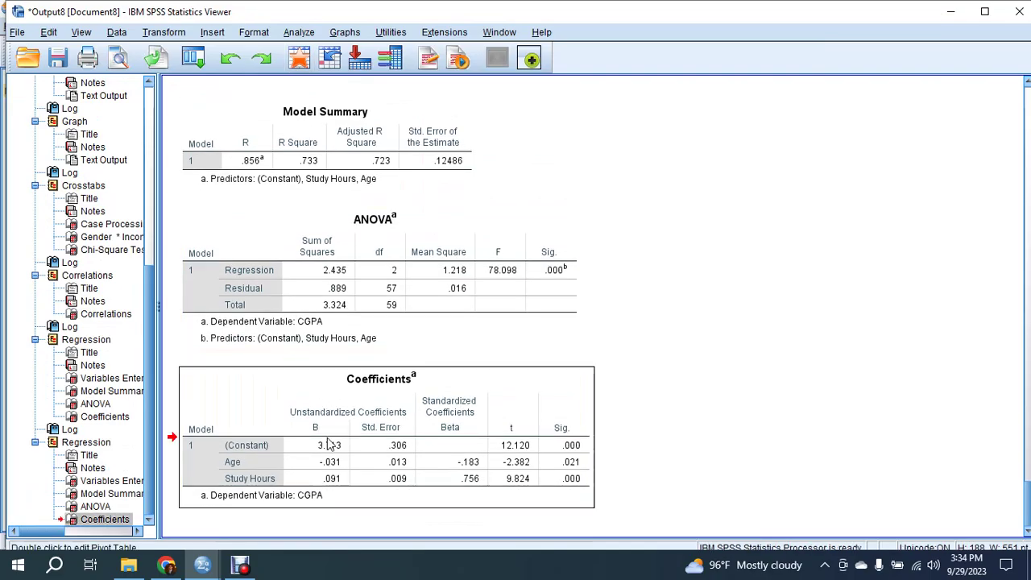
click(375, 322)
click(312, 170)
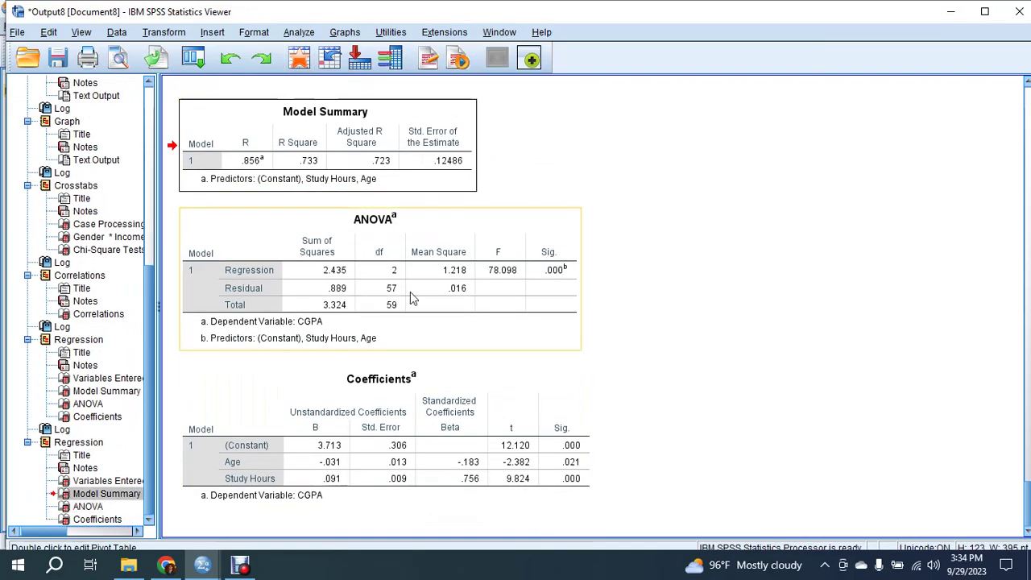
scroll(354, 290, up, 3)
click(375, 362)
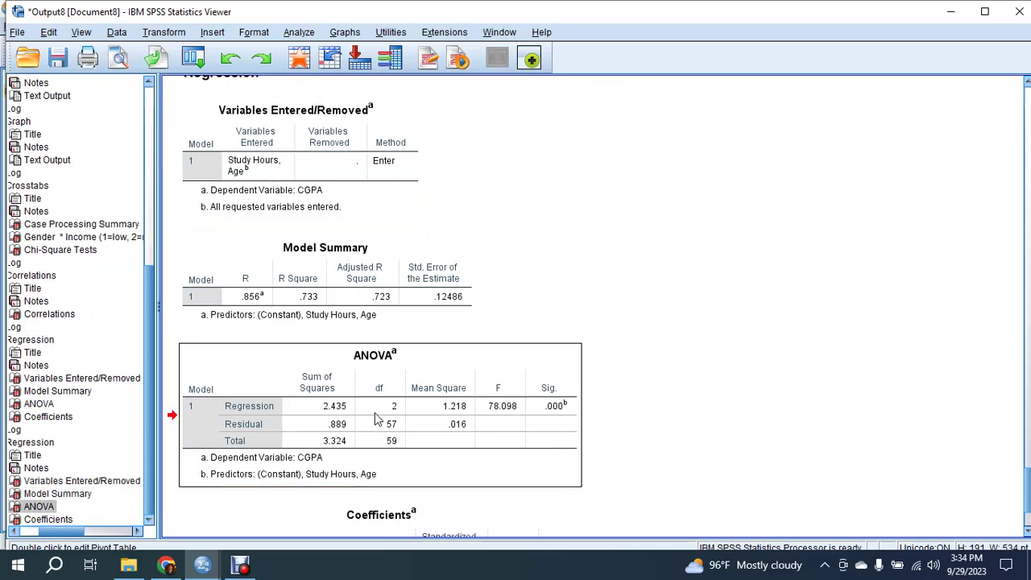
scroll(355, 234, up, 3)
click(278, 173)
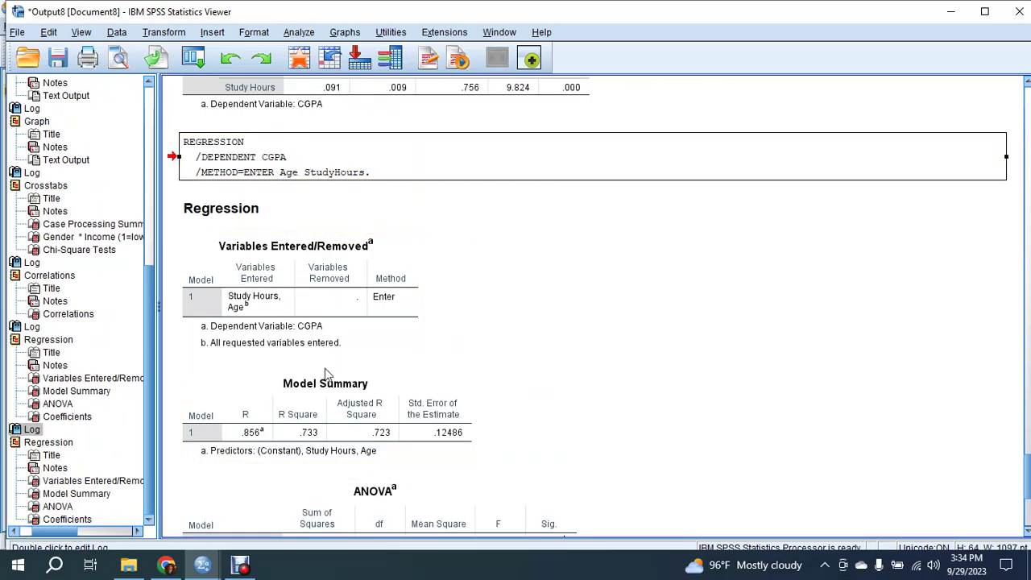
scroll(325, 372, down, 5)
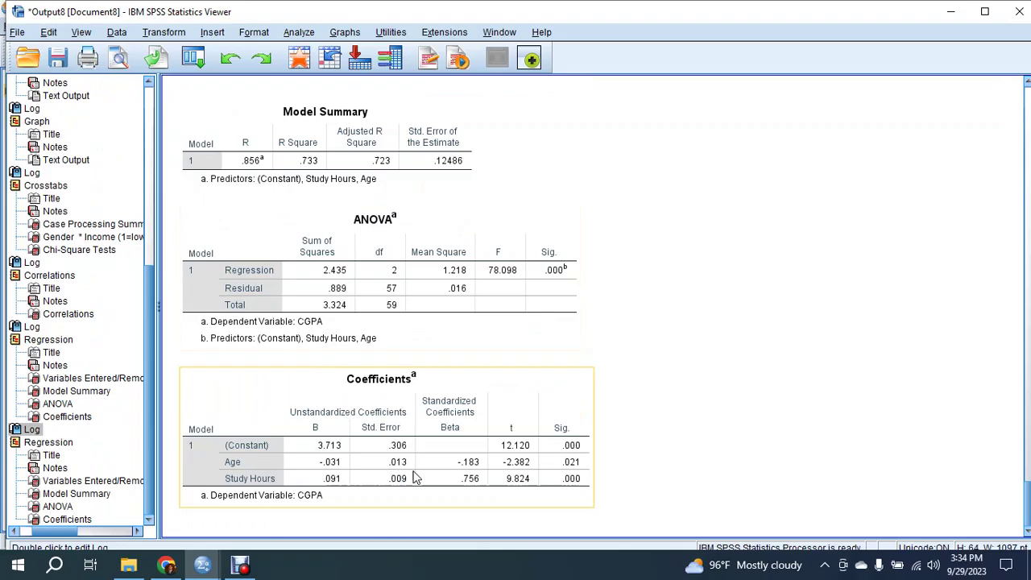
click(167, 564)
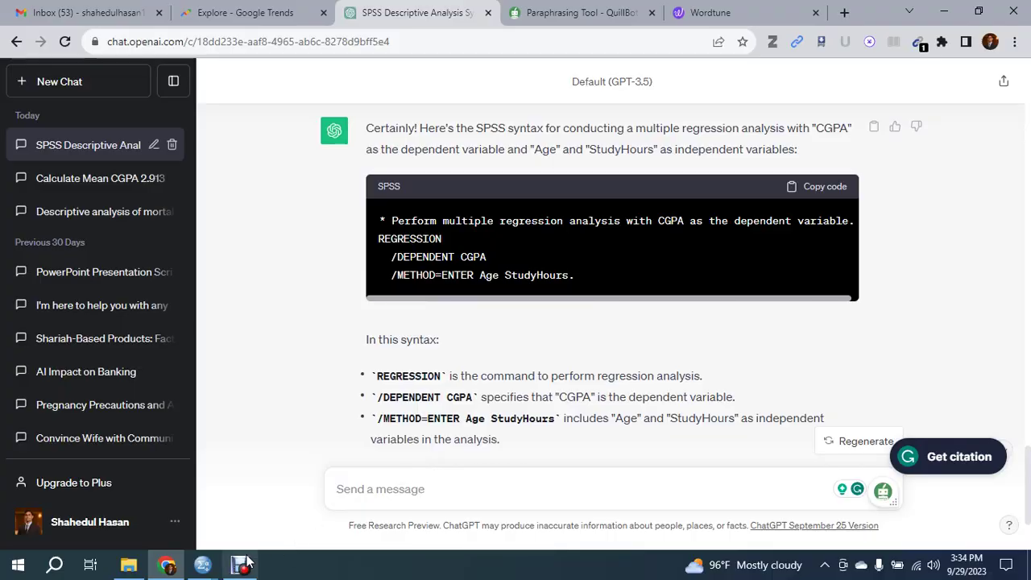
Select PretestCGPA and PosttestCGPA and confirm the name PretestCGPA in Variable View.
mouse_move(202, 565)
click(129, 501)
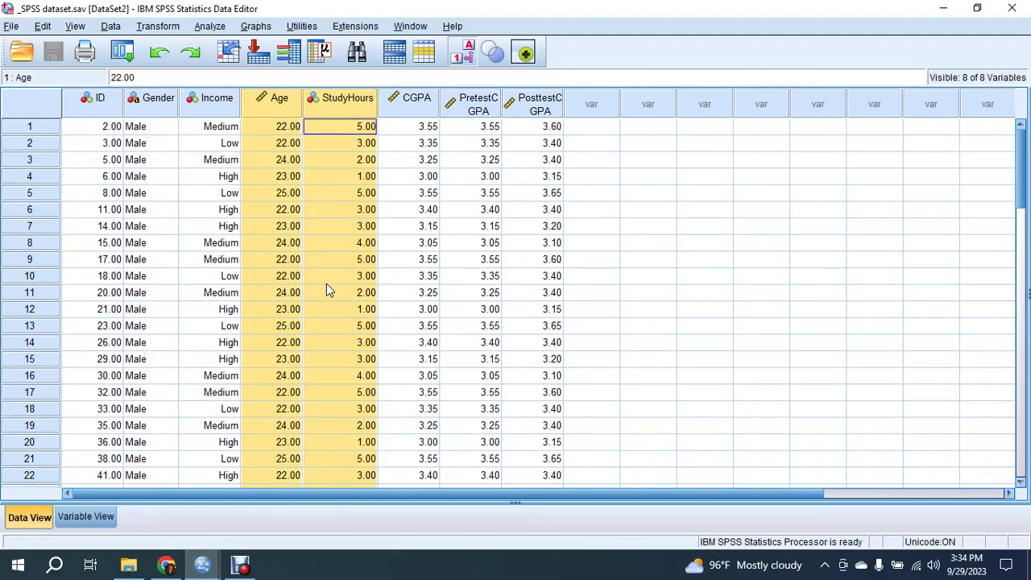
drag(468, 101, 521, 109)
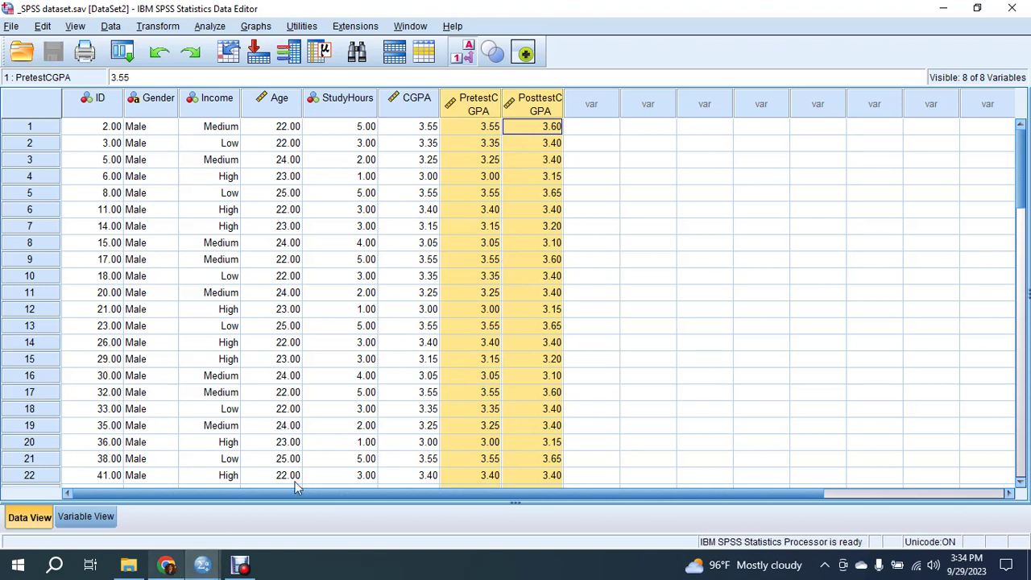
click(488, 142)
drag(478, 104, 513, 104)
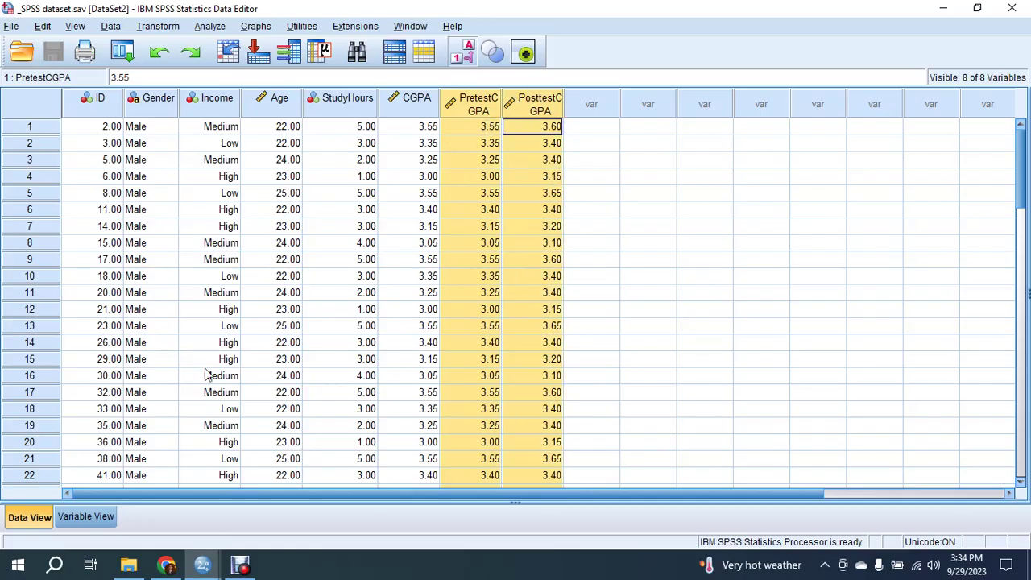
click(85, 517)
click(110, 194)
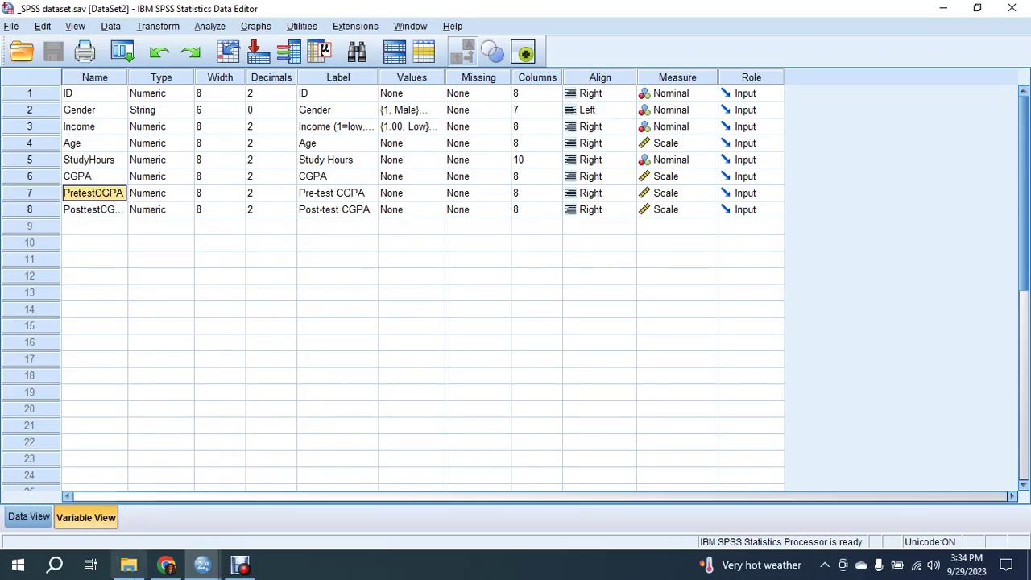
click(166, 565)
Ask ChatGPT for paired t-test syntax between PretestCGPA and PosttestCGPA, then copy the returned code.
scroll(451, 415, up, 2)
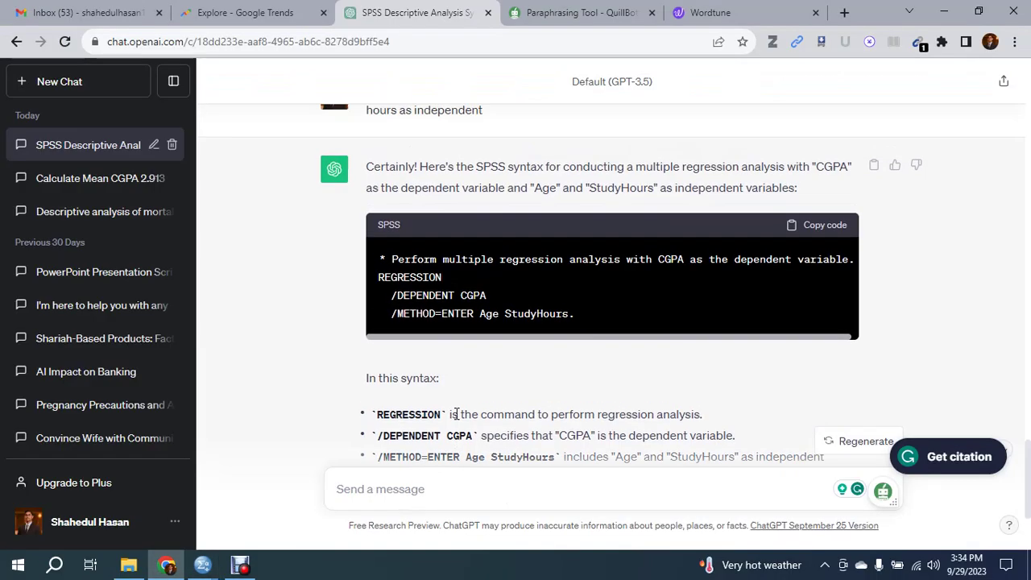
drag(367, 133, 492, 133)
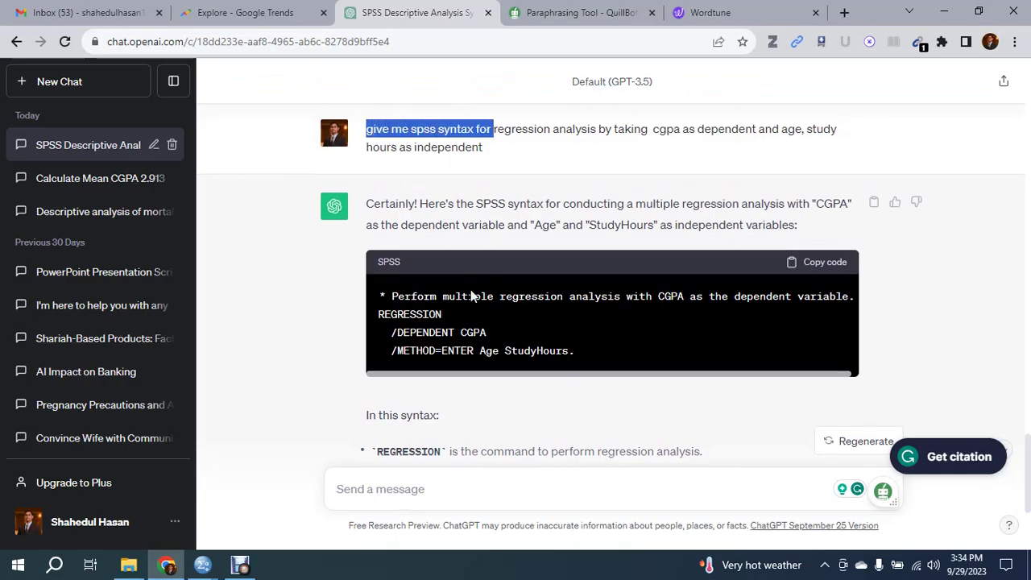
click(392, 489)
key(ctrl+v)
text(pa)
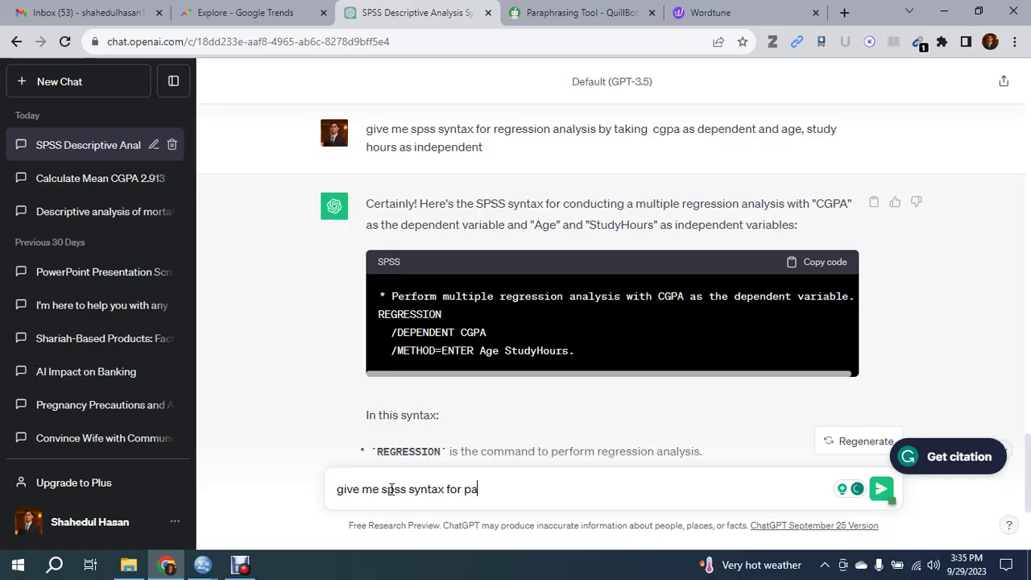
text(ired t test between)
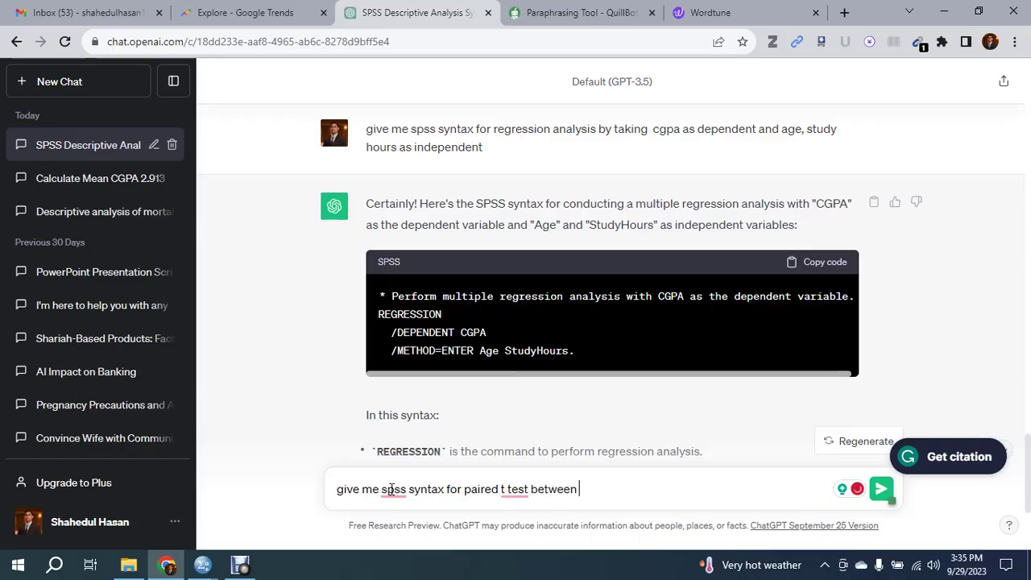
mouse_move(202, 564)
text(PretestCG)
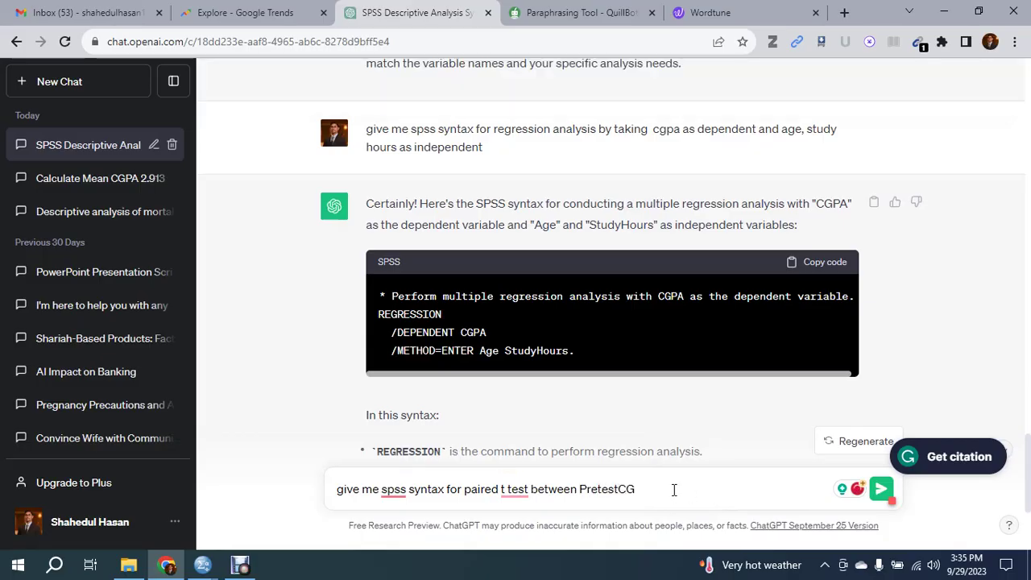
text(PA and PostttestCGPA)
key(Return)
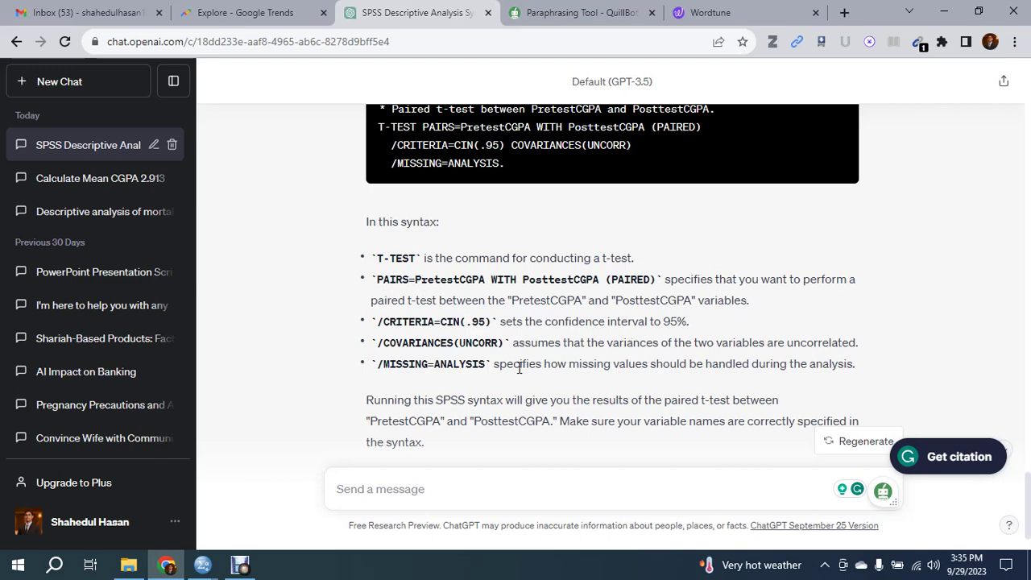
scroll(520, 368, up, 1)
click(796, 150)
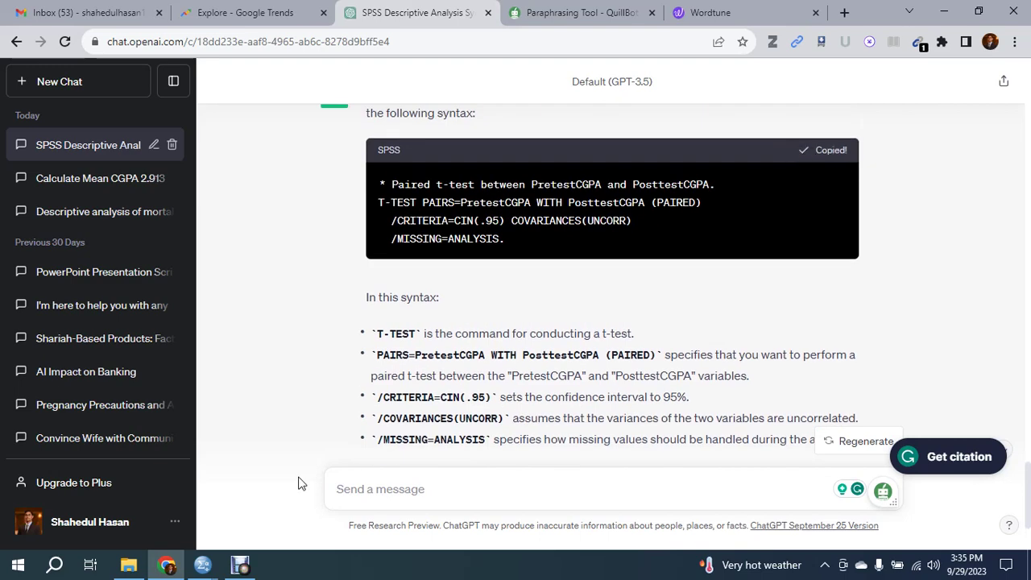
Bring the SPSS Data Editor forward and start a new syntax window.
mouse_move(238, 568)
click(139, 512)
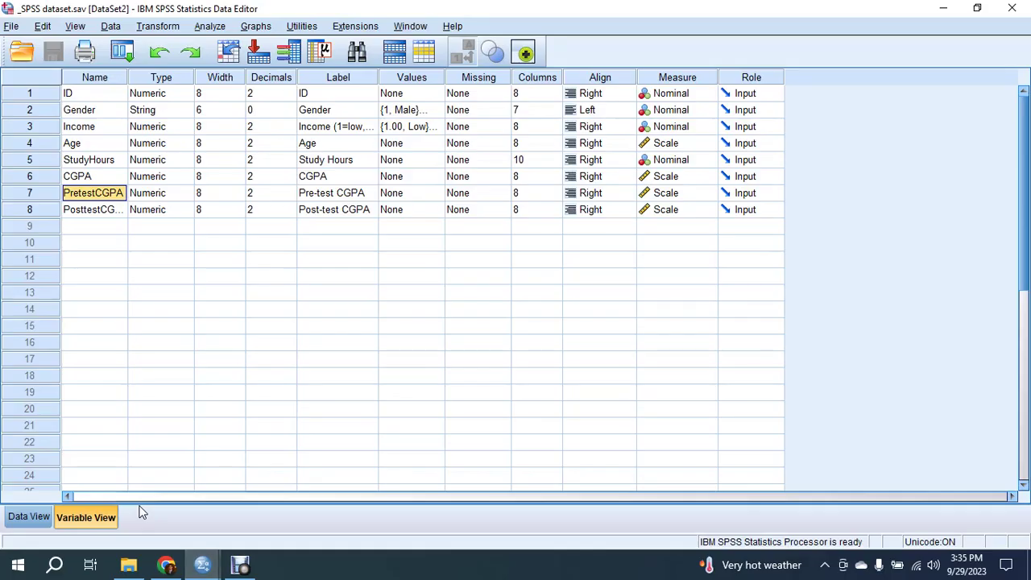
click(29, 516)
click(11, 26)
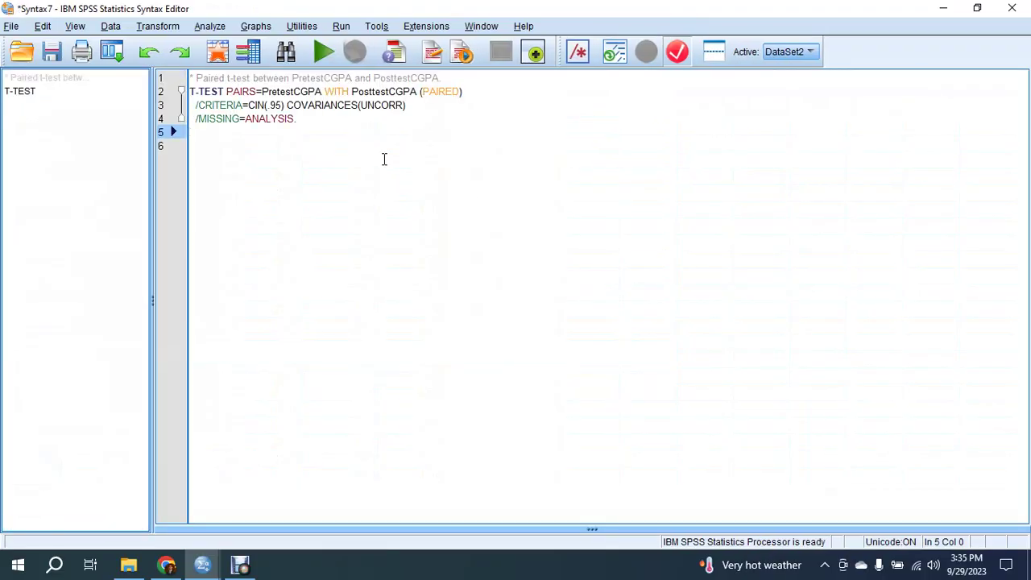
Run the T-TEST PAIRS lines, giving t = -10.130, df 59, Sig. .000.
drag(331, 130, 190, 91)
key(ctrl+r)
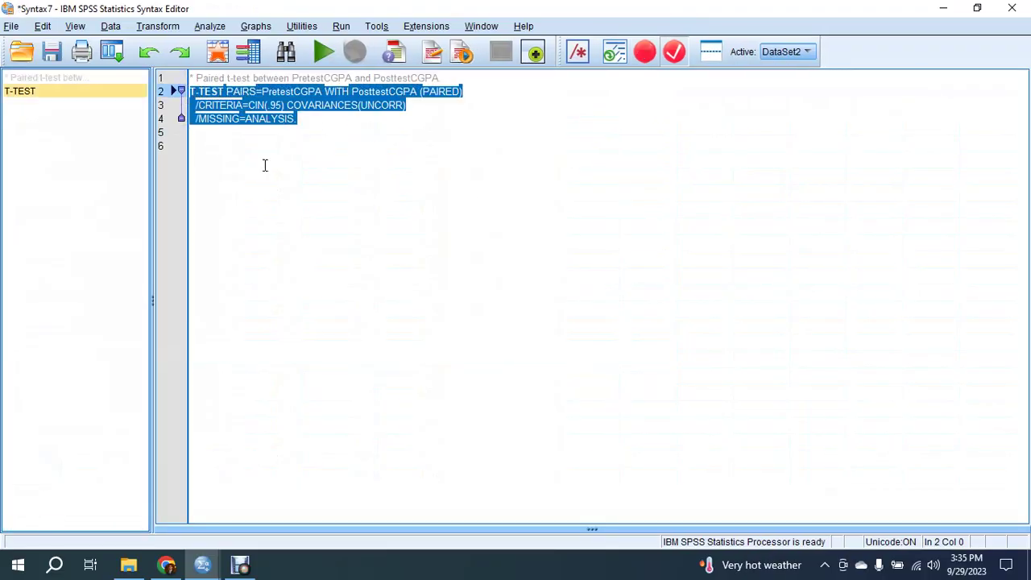
click(350, 135)
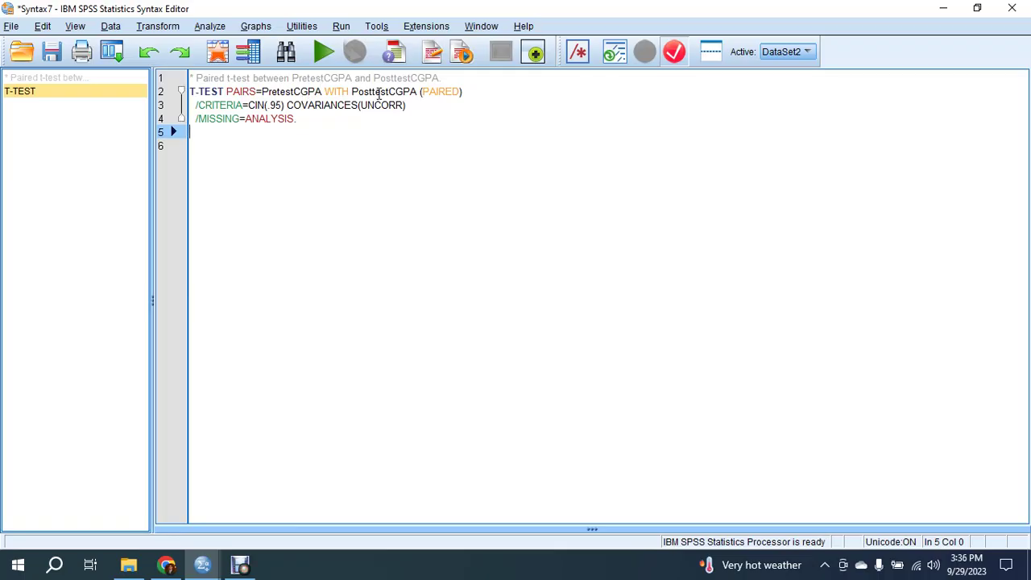
drag(310, 121, 190, 91)
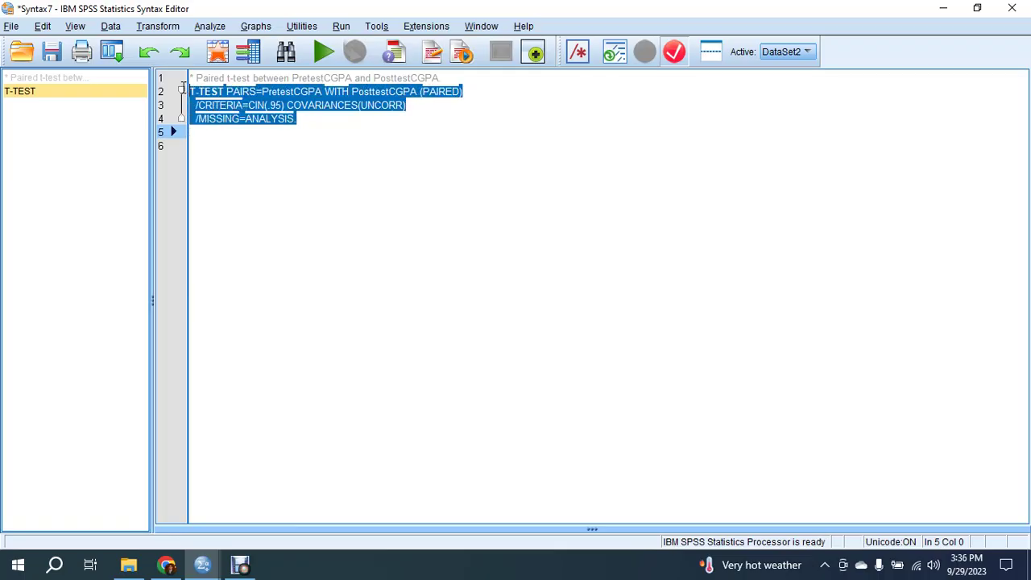
click(322, 54)
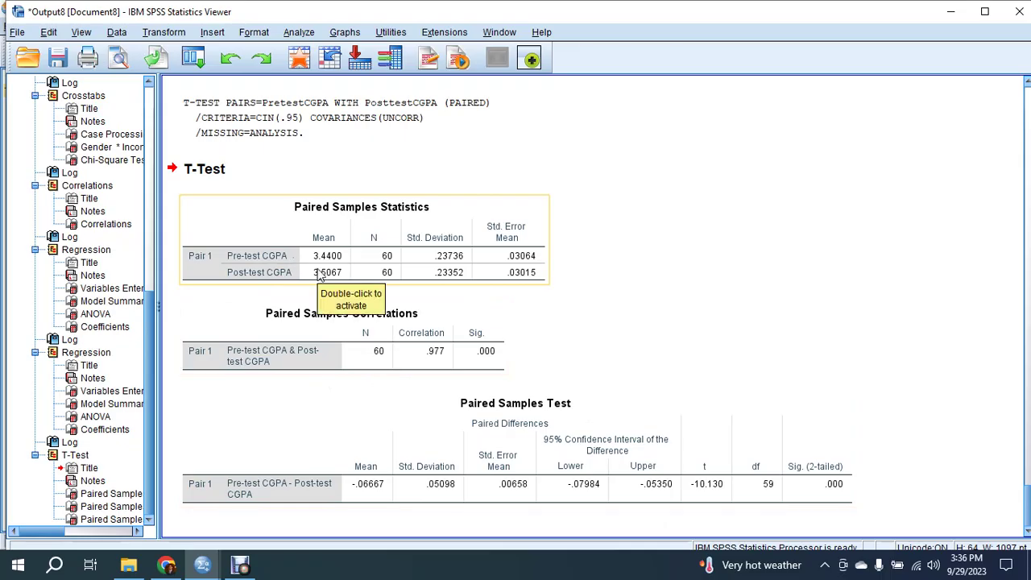
click(426, 477)
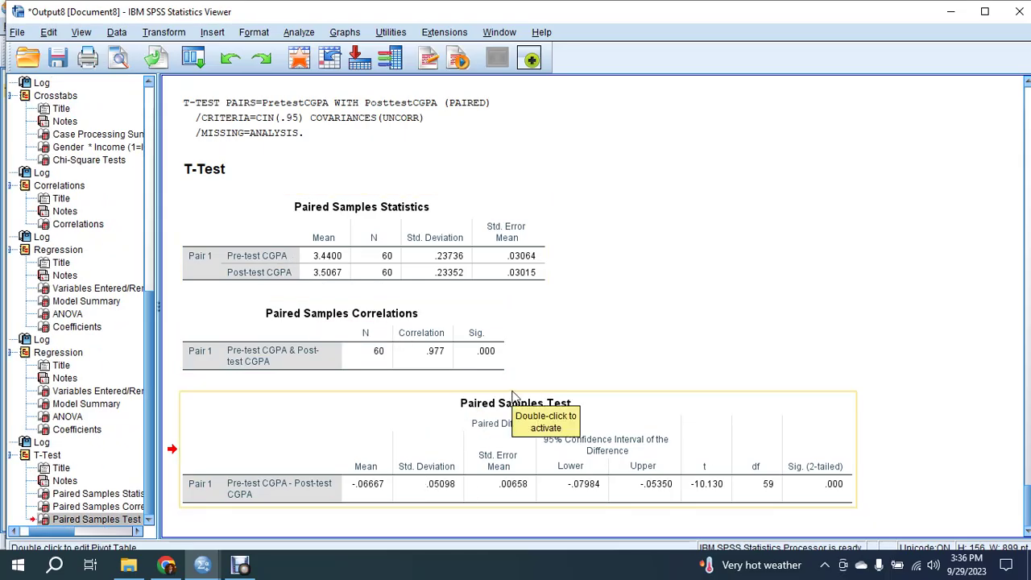
click(366, 266)
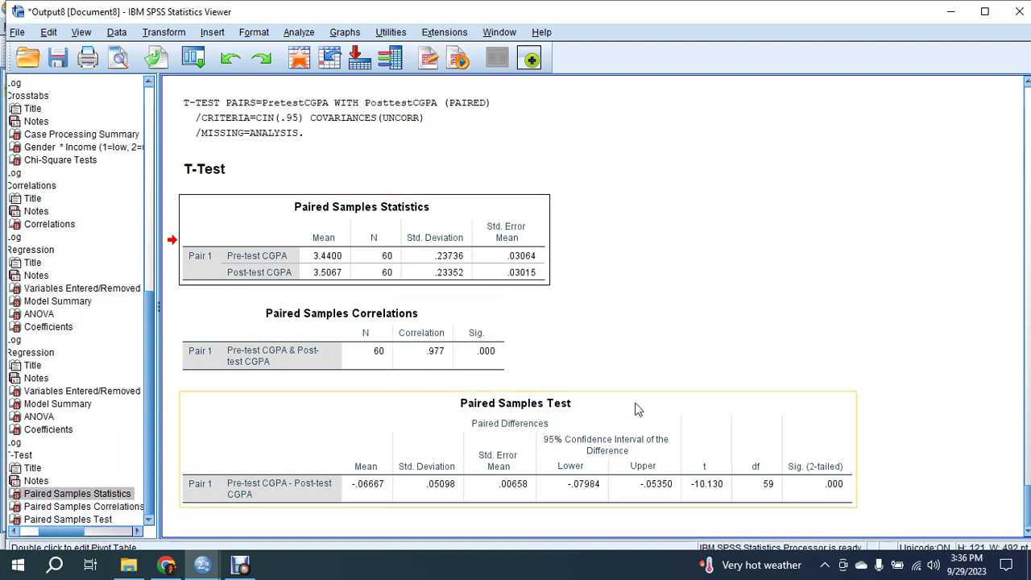